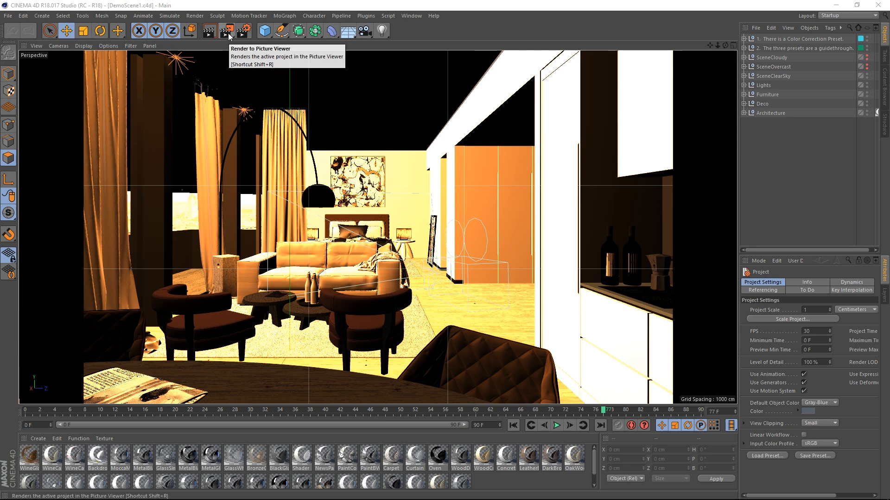
- Render the DemoScene1 project to the Picture Viewer and open the Corona VFB
{"action": "left_click", "coordinate": [227, 31]}
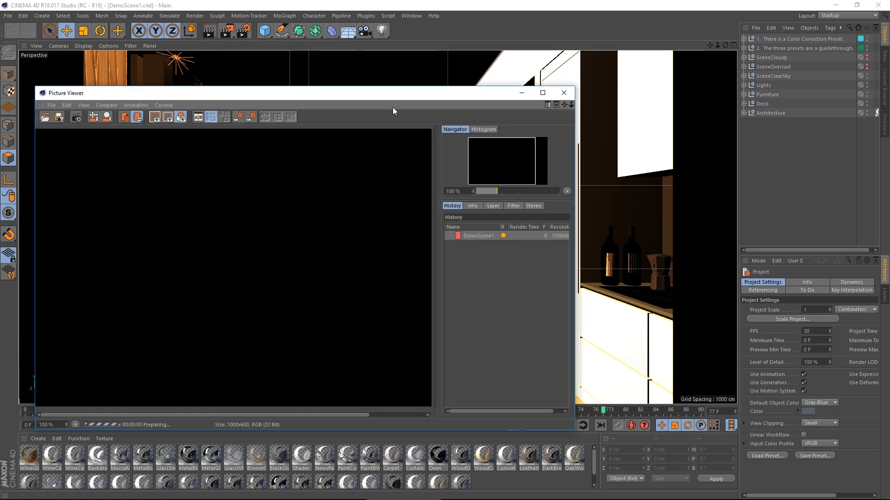
{"action": "left_click_drag", "start_coordinate": [393, 94], "coordinate": [390, 75]}
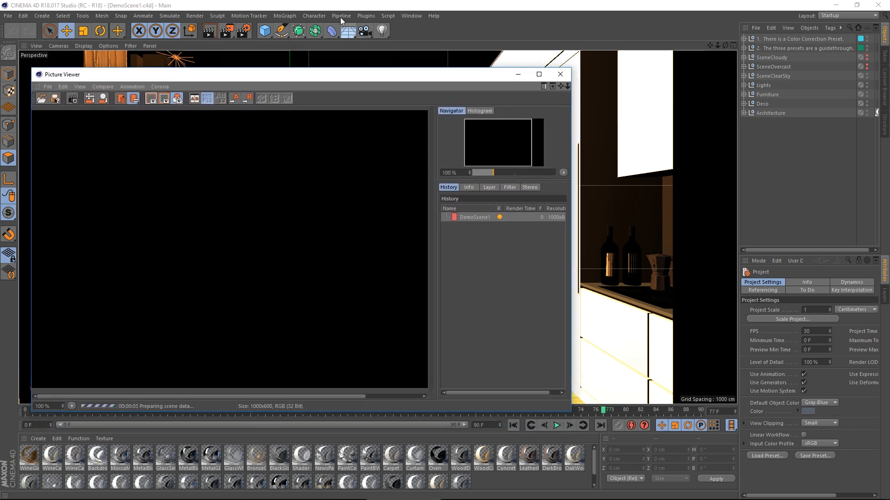
{"action": "left_click", "coordinate": [370, 18]}
{"action": "mouse_move", "coordinate": [380, 42]}
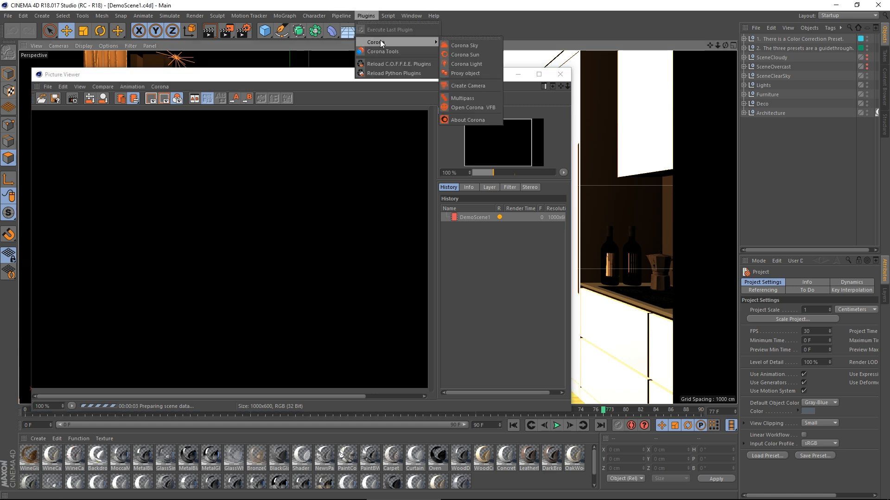
{"action": "left_click", "coordinate": [480, 108]}
- Reposition the Corona frame buffer so it is fully visible and show its post-processing settings
{"action": "left_click_drag", "start_coordinate": [323, 96], "coordinate": [570, 133]}
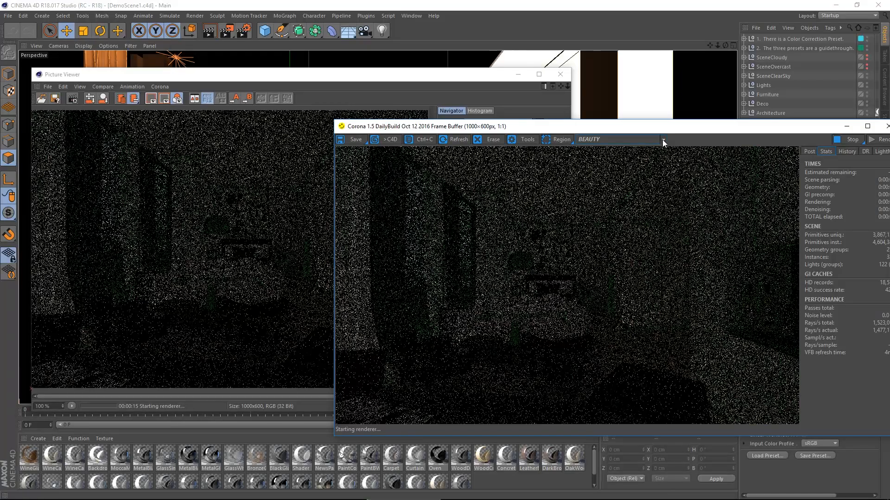
{"action": "left_click_drag", "start_coordinate": [678, 129], "coordinate": [597, 147]}
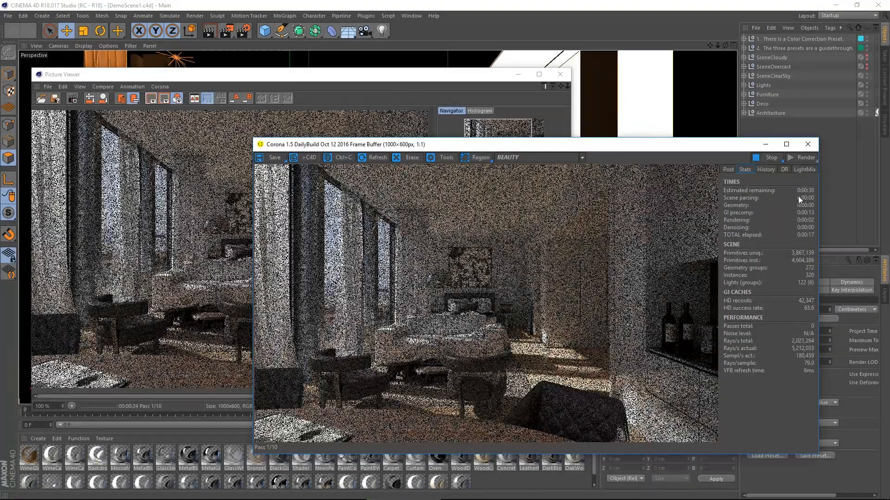
{"action": "left_click", "coordinate": [726, 170]}
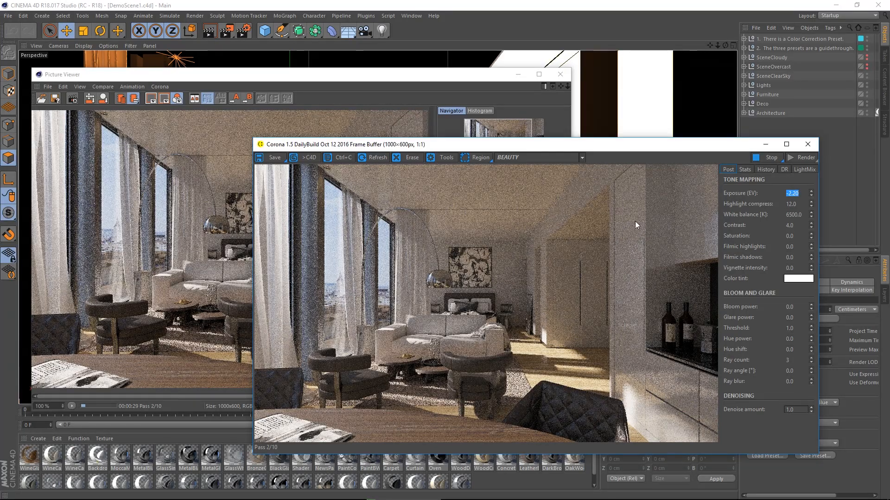
- Open the Corona tone mapping settings from the Picture Viewer and place their window clear of the rendered image
{"action": "left_click", "coordinate": [421, 76]}
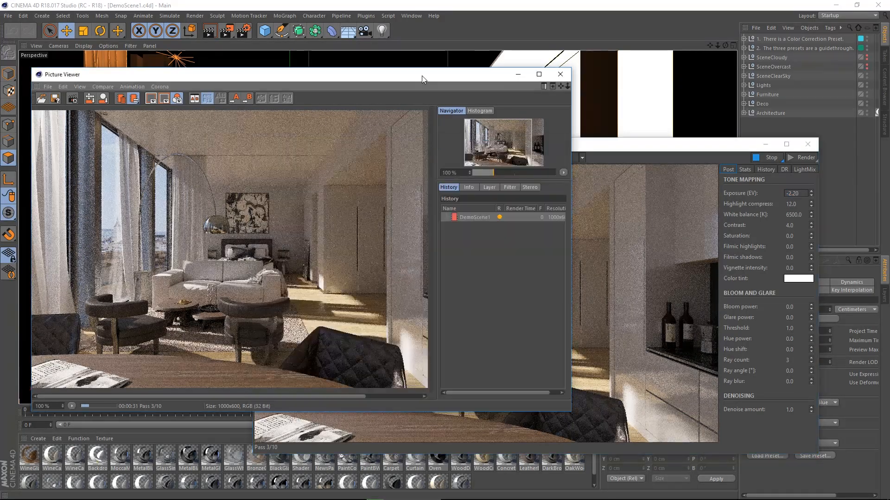
{"action": "left_click", "coordinate": [160, 86]}
{"action": "left_click", "coordinate": [176, 99]}
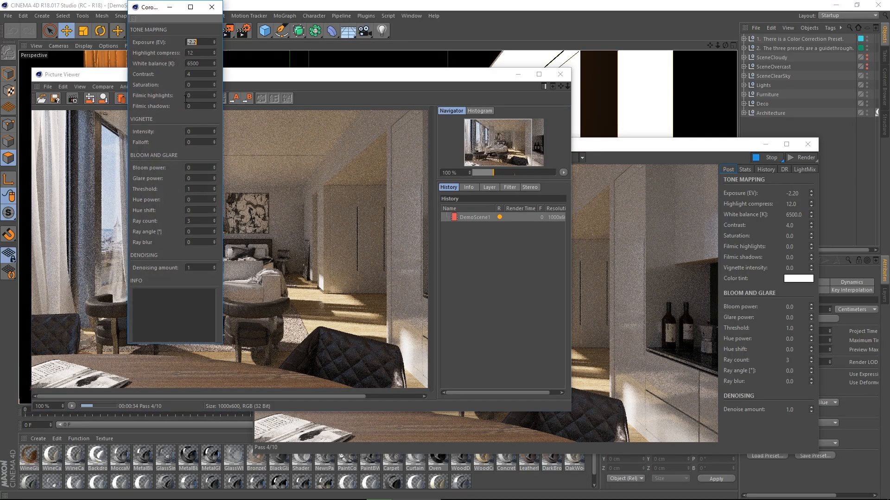
{"action": "left_click_drag", "start_coordinate": [150, 15], "coordinate": [630, 159]}
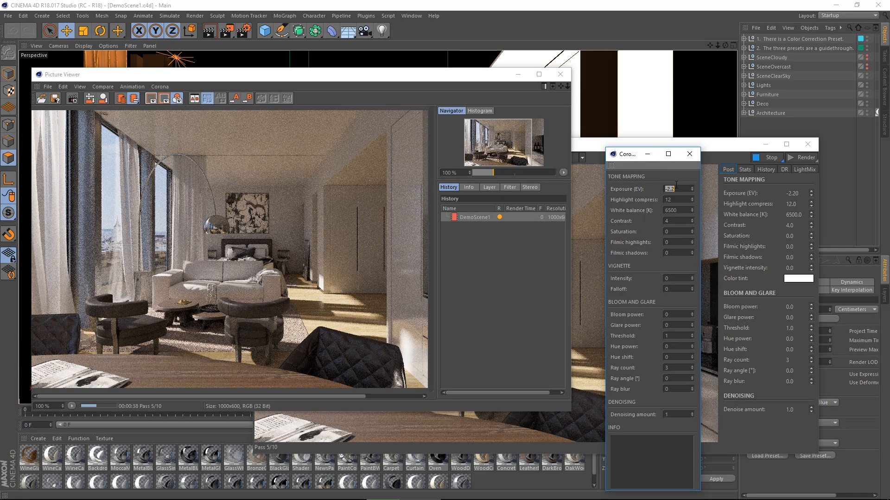
{"action": "left_click_drag", "start_coordinate": [625, 156], "coordinate": [767, 86]}
- Try an exposure of -4.6 EV on the render and restore it to -2.2 EV
{"action": "type", "text": "-4.6"}
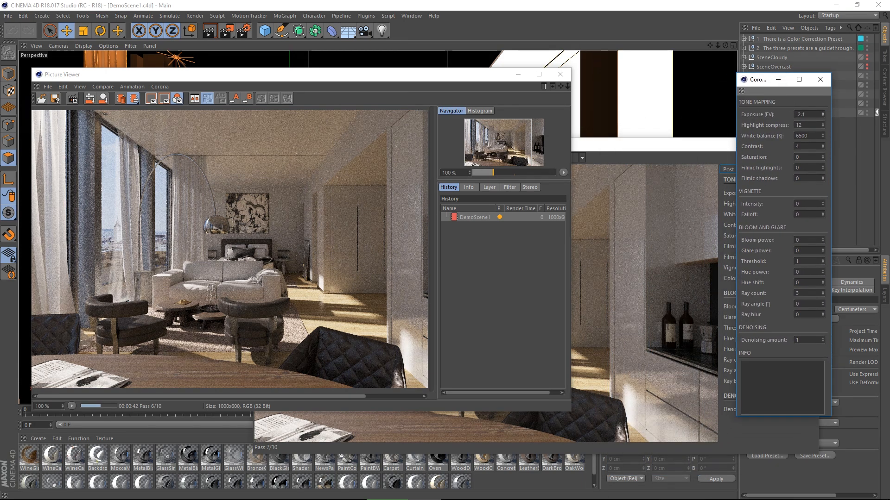
{"action": "key", "text": "Return"}
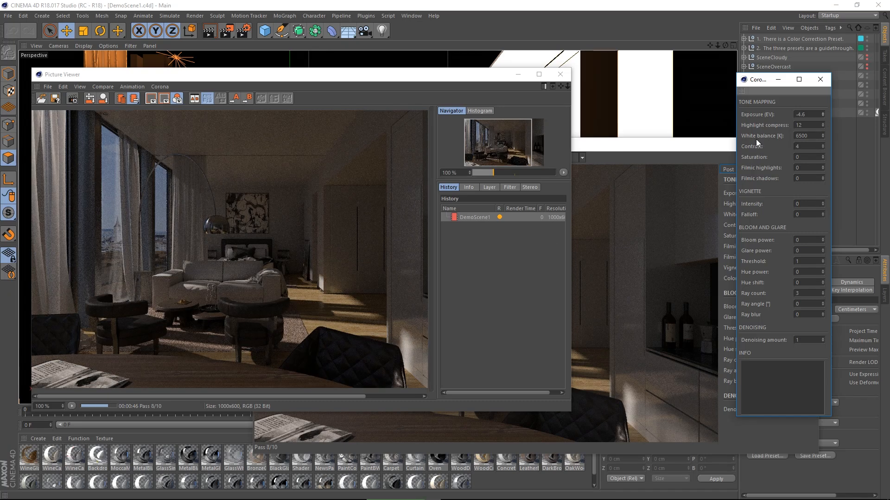
{"action": "left_click_drag", "start_coordinate": [802, 115], "coordinate": [754, 115]}
{"action": "key", "text": "BackSpace"}
{"action": "type", "text": "-2.2"}
{"action": "key", "text": "Return"}
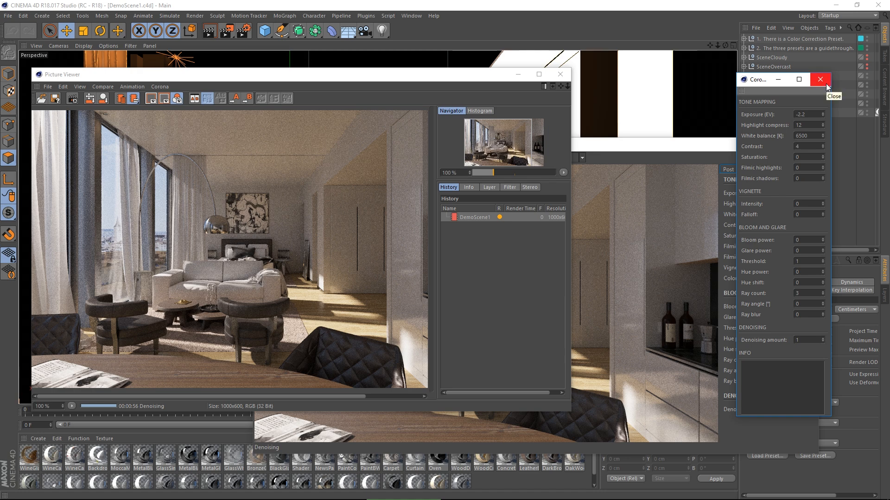
- Close the Picture Viewer without stopping the external renderer, close its Corona settings window, and reposition the frame buffer
{"action": "left_click", "coordinate": [560, 74]}
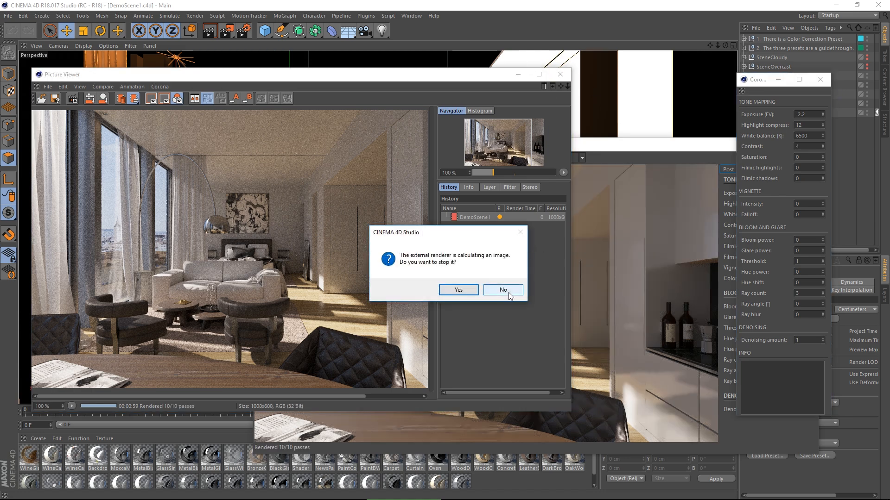
{"action": "left_click", "coordinate": [509, 295]}
{"action": "left_click", "coordinate": [820, 79]}
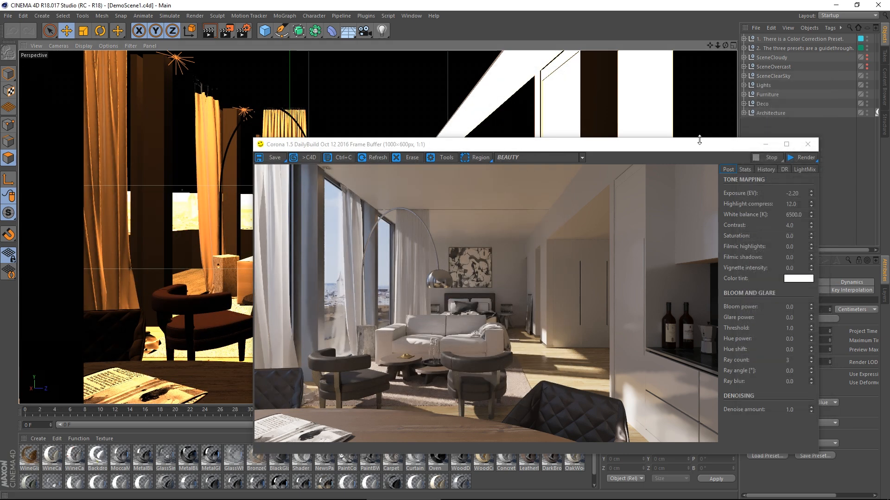
{"action": "left_click_drag", "start_coordinate": [686, 146], "coordinate": [572, 52]}
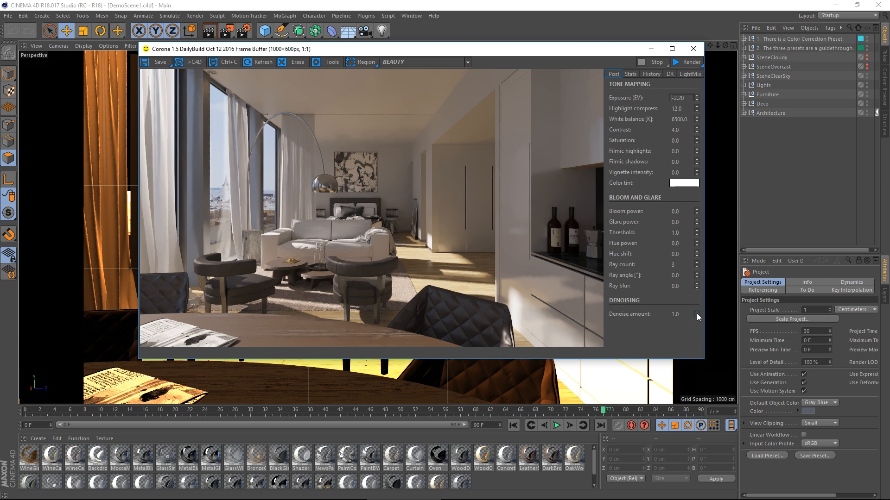
- Try different denoise amounts on the full render, including about 0.656, and return the amount to 1.0
{"action": "left_click_drag", "start_coordinate": [696, 314], "coordinate": [695, 343]}
{"action": "left_click_drag", "start_coordinate": [700, 401], "coordinate": [713, 171]}
{"action": "left_click_drag", "start_coordinate": [697, 315], "coordinate": [694, 47]}
{"action": "left_click_drag", "start_coordinate": [697, 316], "coordinate": [698, 381]}
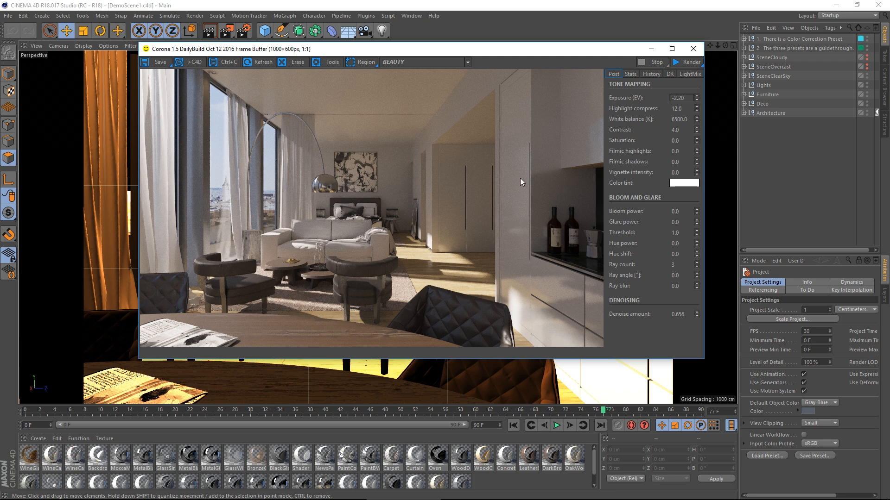
{"action": "left_click_drag", "start_coordinate": [697, 311], "coordinate": [687, 165]}
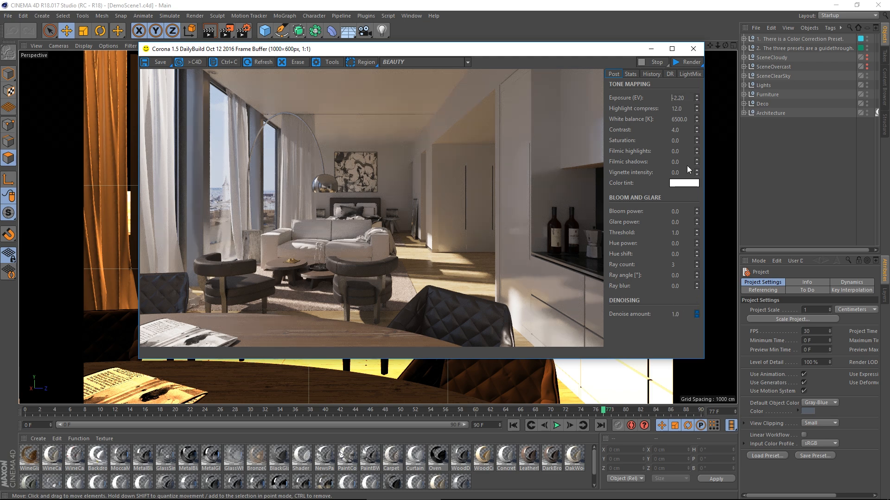
{"action": "left_click", "coordinate": [696, 312]}
- Try a denoise amount of about 0.666 while inspecting the chairs and floor up close, and restore it to 1.0
{"action": "scroll", "coordinate": [448, 291], "scroll_direction": "up", "scroll_amount": 1}
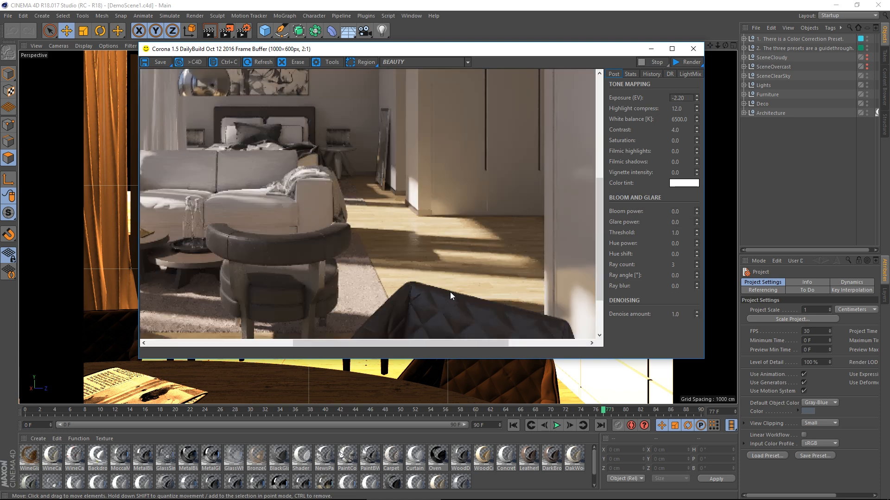
{"action": "scroll", "coordinate": [449, 291], "scroll_direction": "up", "scroll_amount": 1}
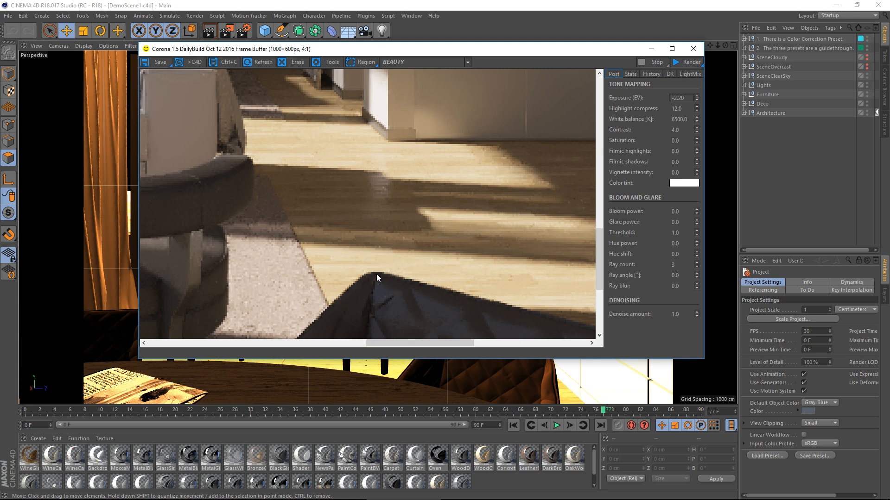
{"action": "middle_click_drag", "start_coordinate": [377, 273], "coordinate": [359, 225]}
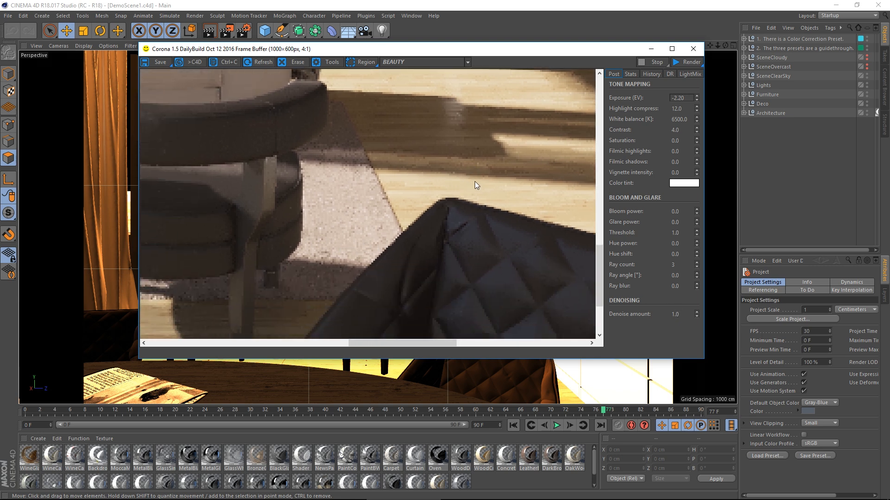
{"action": "left_click_drag", "start_coordinate": [696, 315], "coordinate": [698, 388]}
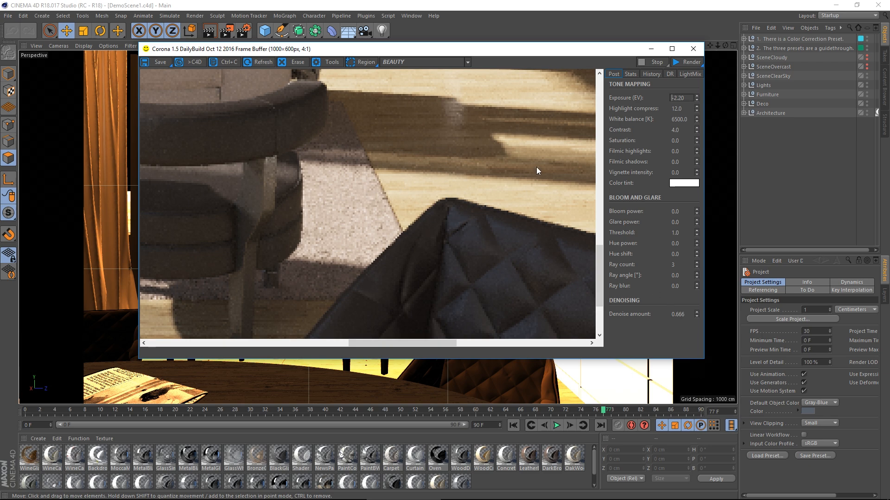
{"action": "scroll", "coordinate": [534, 166], "scroll_direction": "down", "scroll_amount": 2}
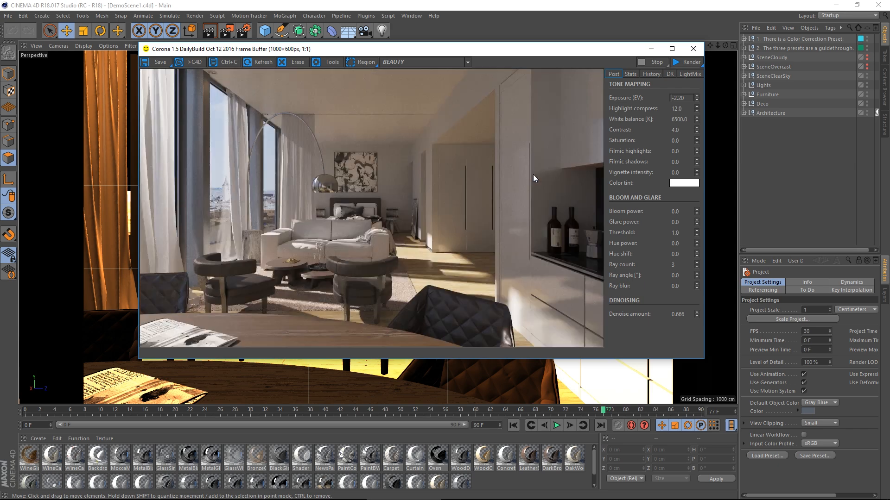
{"action": "left_click_drag", "start_coordinate": [696, 312], "coordinate": [700, 222]}
{"action": "left_click", "coordinate": [695, 312]}
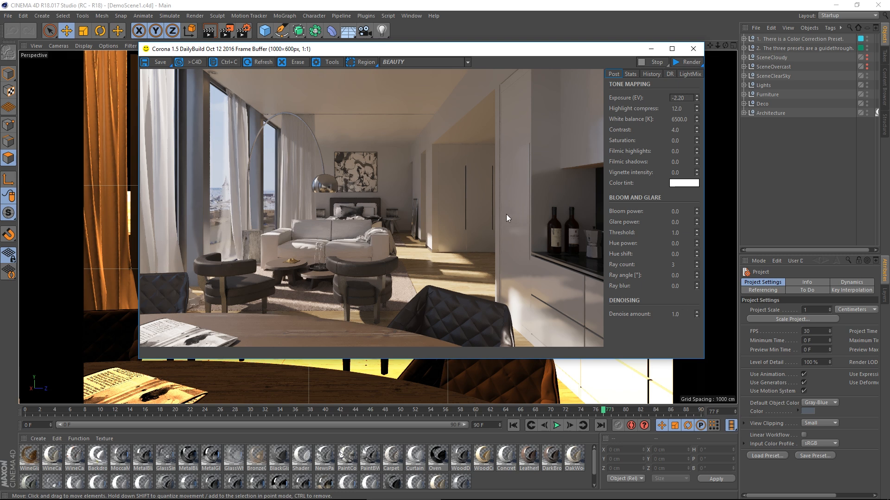
- Set the exposure to about -2.227 EV and the highlight compression to about 9.425
{"action": "mouse_move", "coordinate": [697, 97]}
{"action": "left_mouse_down"}
{"action": "mouse_move", "coordinate": [702, 24]}
{"action": "mouse_move", "coordinate": [703, 110]}
{"action": "mouse_move", "coordinate": [698, 79]}
{"action": "mouse_move", "coordinate": [699, 100]}
{"action": "left_mouse_up"}
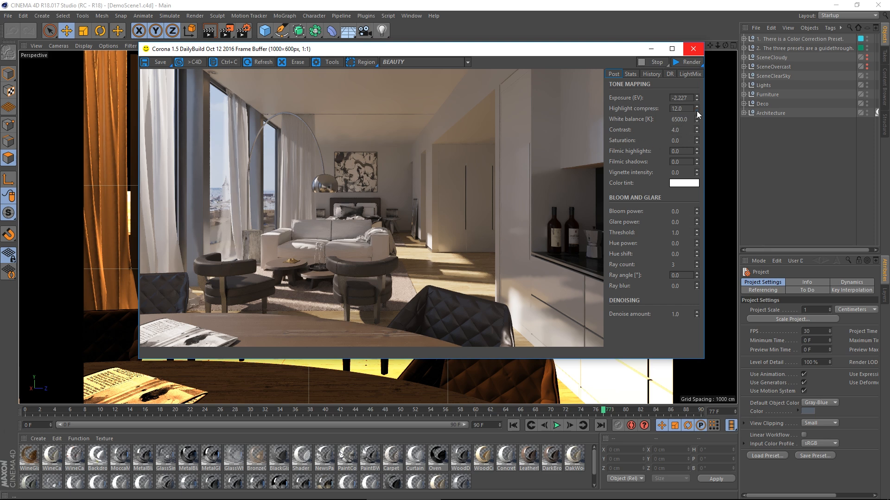
{"action": "scroll", "coordinate": [466, 238], "scroll_direction": "up", "scroll_amount": 1}
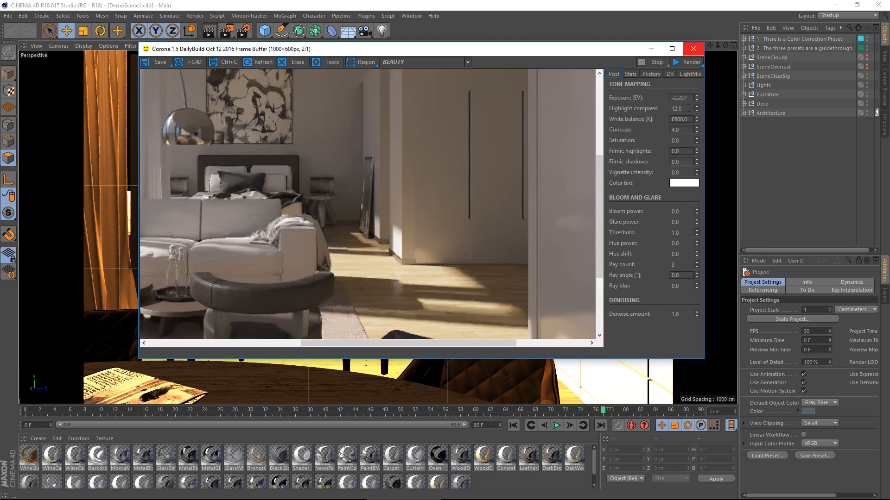
{"action": "left_click_drag", "start_coordinate": [697, 110], "coordinate": [699, 189]}
{"action": "left_click_drag", "start_coordinate": [694, 310], "coordinate": [699, 152]}
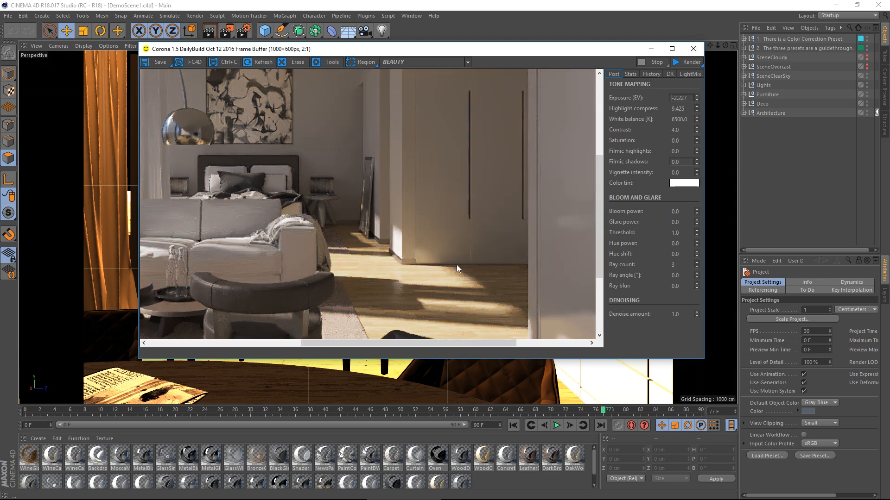
{"action": "scroll", "coordinate": [529, 153], "scroll_direction": "down", "scroll_amount": 1}
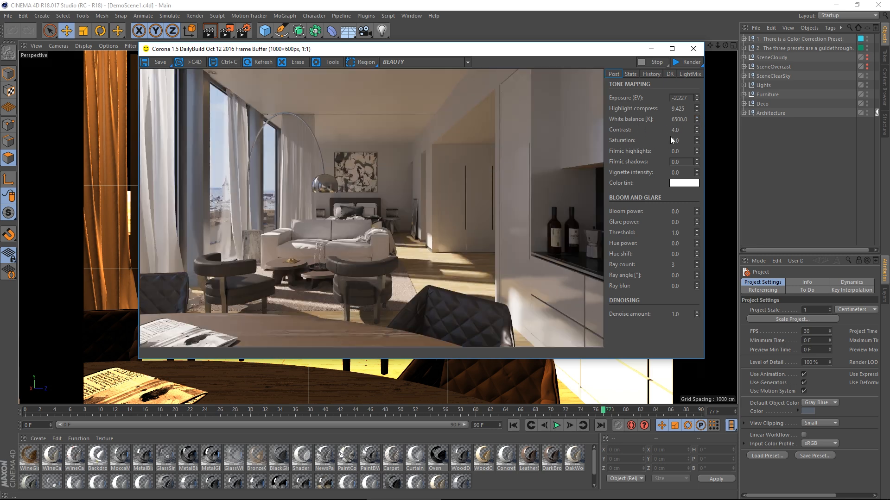
- Adjust the render's colours with white balance about 6568.992 K, contrast about 4.822 and saturation about 0.124
{"action": "left_click_drag", "start_coordinate": [697, 120], "coordinate": [700, 134]}
{"action": "left_click_drag", "start_coordinate": [699, 172], "coordinate": [697, 82]}
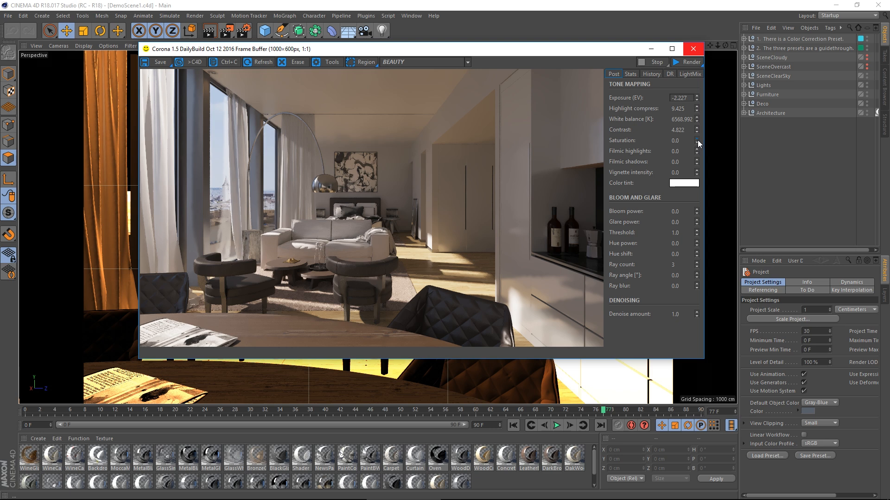
{"action": "left_click_drag", "start_coordinate": [697, 140], "coordinate": [697, 119]}
- Raise the filmic highlights to 1.0 while inspecting the sunlit floor up close
{"action": "scroll", "coordinate": [465, 246], "scroll_direction": "up", "scroll_amount": 1}
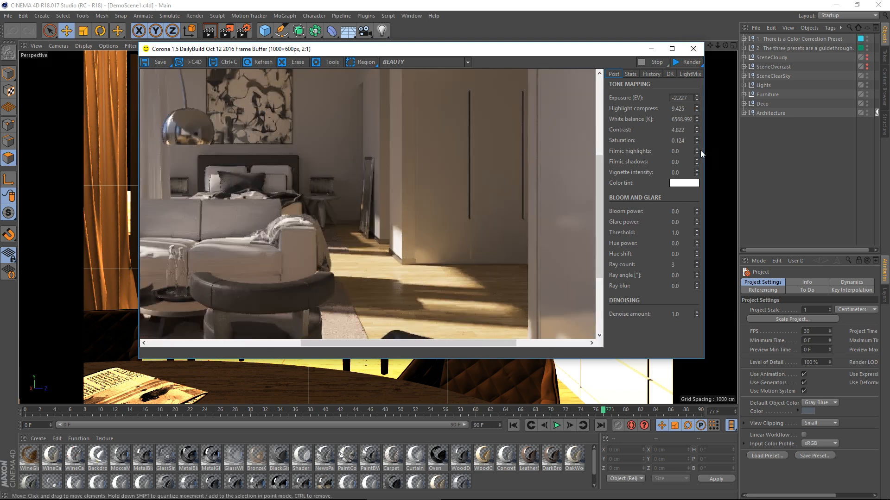
{"action": "left_click_drag", "start_coordinate": [696, 151], "coordinate": [696, 143]}
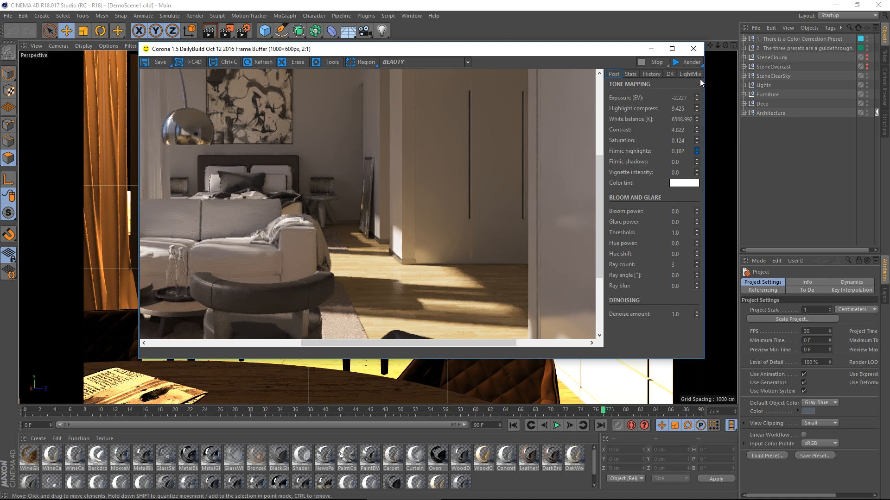
{"action": "left_click_drag", "start_coordinate": [700, 17], "coordinate": [713, 250]}
{"action": "scroll", "coordinate": [405, 274], "scroll_direction": "up", "scroll_amount": 1}
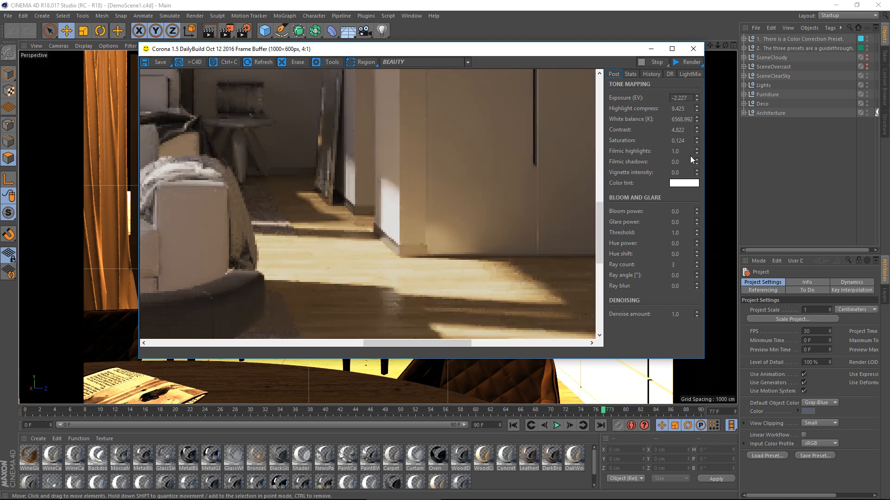
- Lower the filmic highlights to about 0.004
{"action": "left_click_drag", "start_coordinate": [696, 151], "coordinate": [706, 252]}
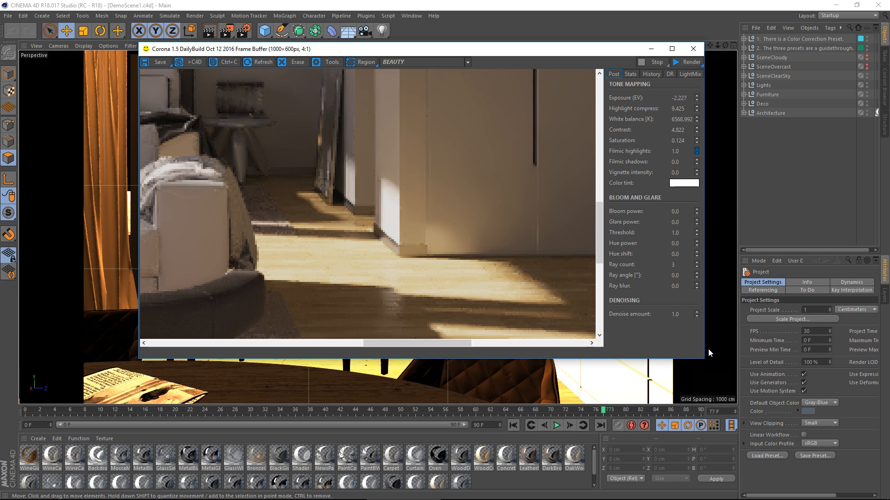
{"action": "left_click_drag", "start_coordinate": [709, 348], "coordinate": [709, 378]}
{"action": "left_click_drag", "start_coordinate": [707, 215], "coordinate": [714, 99]}
{"action": "left_click_drag", "start_coordinate": [708, 273], "coordinate": [706, 349]}
- Set the filmic shadows to about 0.826 and check the effect on the whole image
{"action": "scroll", "coordinate": [482, 278], "scroll_direction": "down", "scroll_amount": 1}
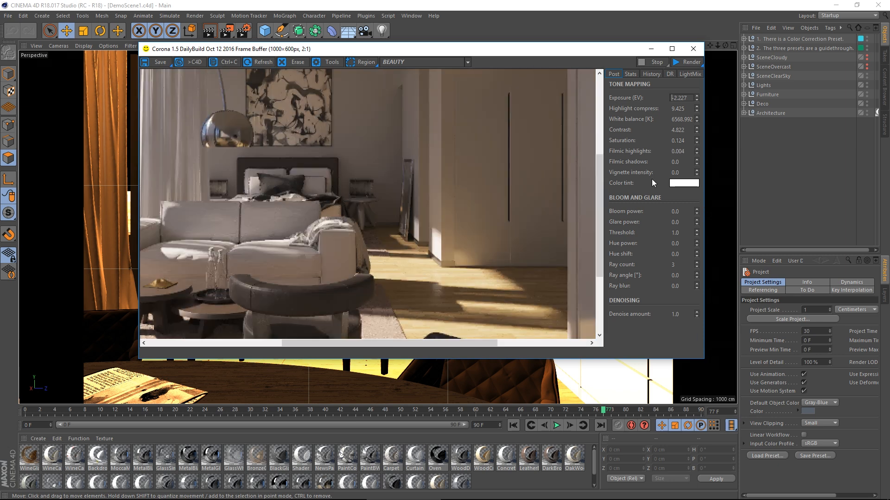
{"action": "left_click_drag", "start_coordinate": [699, 163], "coordinate": [699, 149]}
{"action": "left_click_drag", "start_coordinate": [707, 3], "coordinate": [687, 228]}
{"action": "left_click_drag", "start_coordinate": [677, 58], "coordinate": [677, 37]}
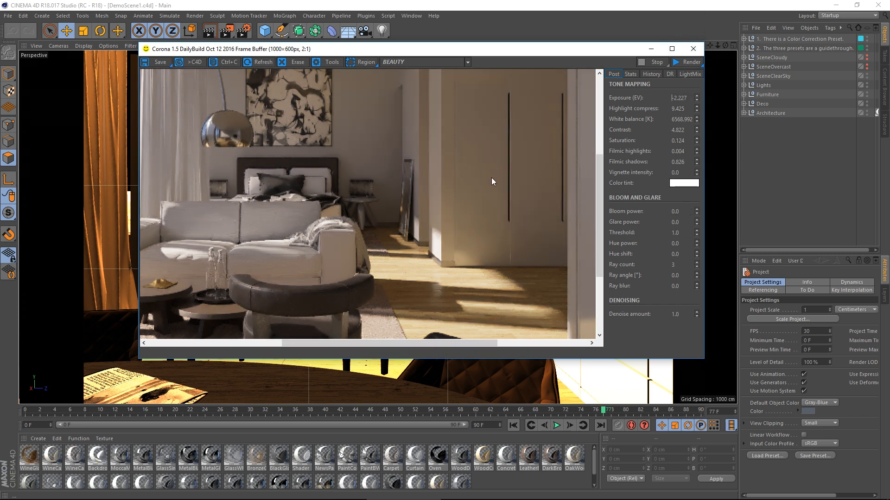
{"action": "scroll", "coordinate": [492, 180], "scroll_direction": "down", "scroll_amount": 1}
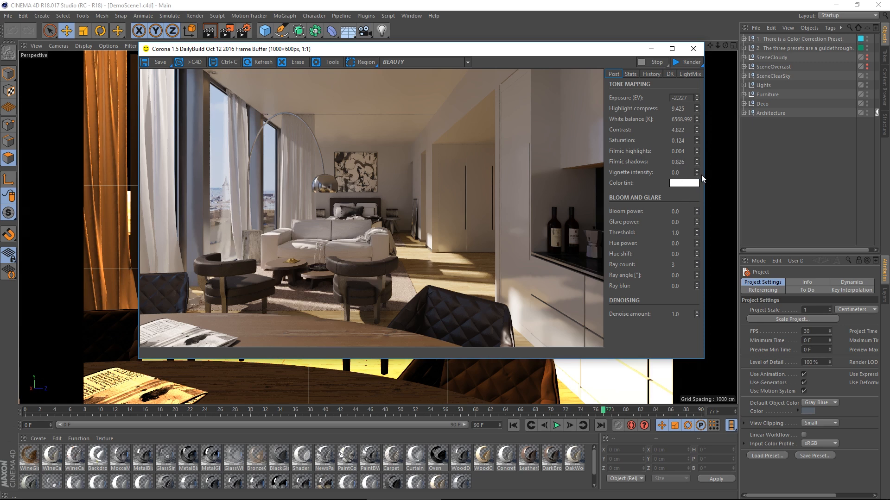
- Try a vignette intensity of 1.0 on the render and return it to 0.0
{"action": "left_click_drag", "start_coordinate": [696, 172], "coordinate": [708, 435]}
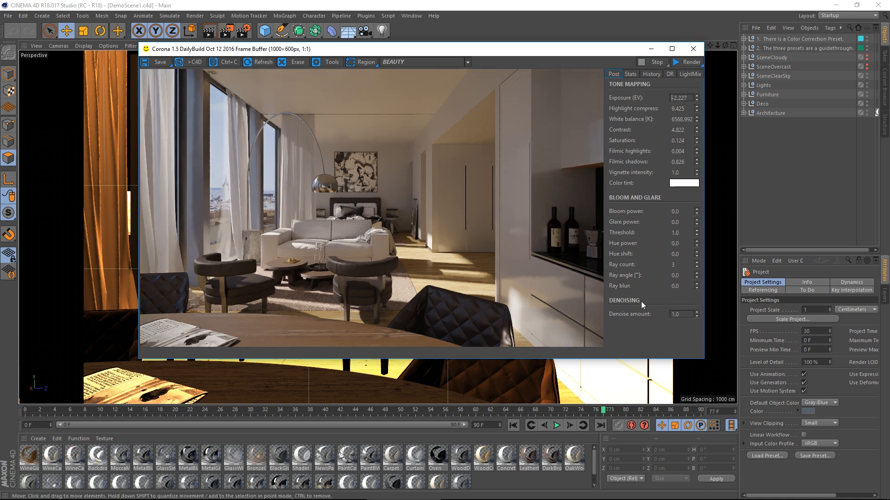
{"action": "left_click_drag", "start_coordinate": [699, 174], "coordinate": [698, 232]}
{"action": "left_click_drag", "start_coordinate": [688, 369], "coordinate": [687, 435]}
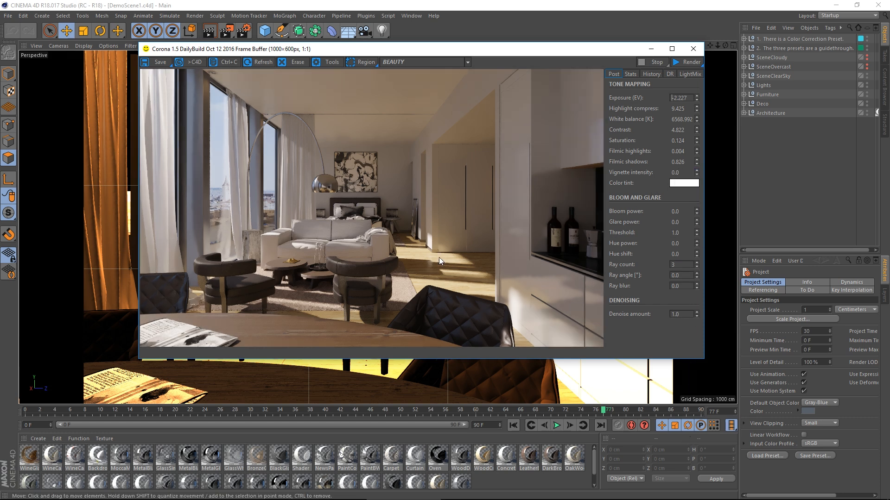
- Preview a different colour tint by changing its temperature, and discard the tint change
{"action": "left_click", "coordinate": [692, 186]}
{"action": "mouse_move", "coordinate": [374, 163]}
{"action": "left_mouse_down"}
{"action": "mouse_move", "coordinate": [410, 167]}
{"action": "mouse_move", "coordinate": [383, 174]}
{"action": "left_mouse_up"}
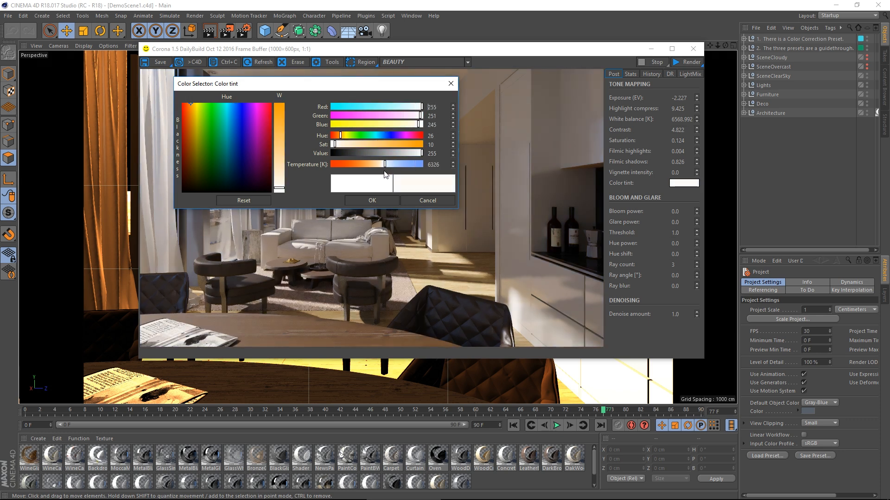
{"action": "left_click_drag", "start_coordinate": [366, 84], "coordinate": [548, 143]}
{"action": "left_click", "coordinate": [540, 194]}
{"action": "left_click_drag", "start_coordinate": [541, 202], "coordinate": [490, 207]}
{"action": "left_click", "coordinate": [540, 257]}
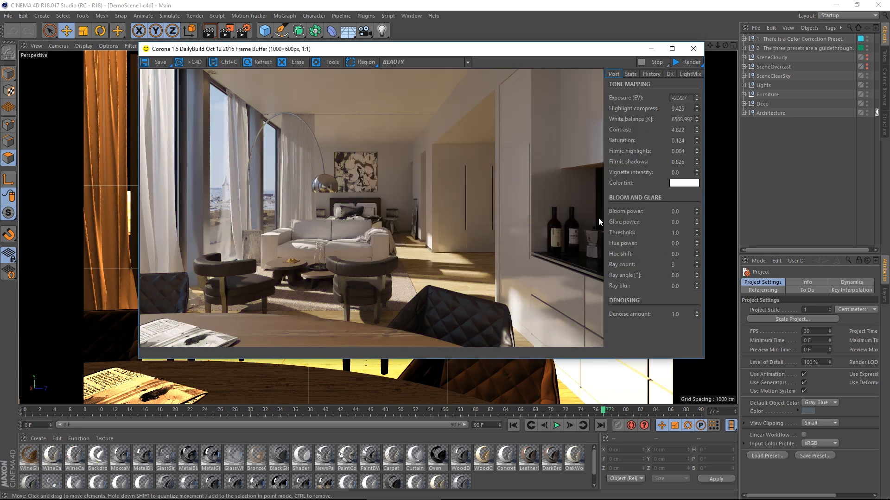
- Raise the bloom power to about 130.328
{"action": "left_click", "coordinate": [697, 209]}
{"action": "left_click_drag", "start_coordinate": [702, 101], "coordinate": [682, 357]}
{"action": "left_click_drag", "start_coordinate": [668, 210], "coordinate": [652, 162]}
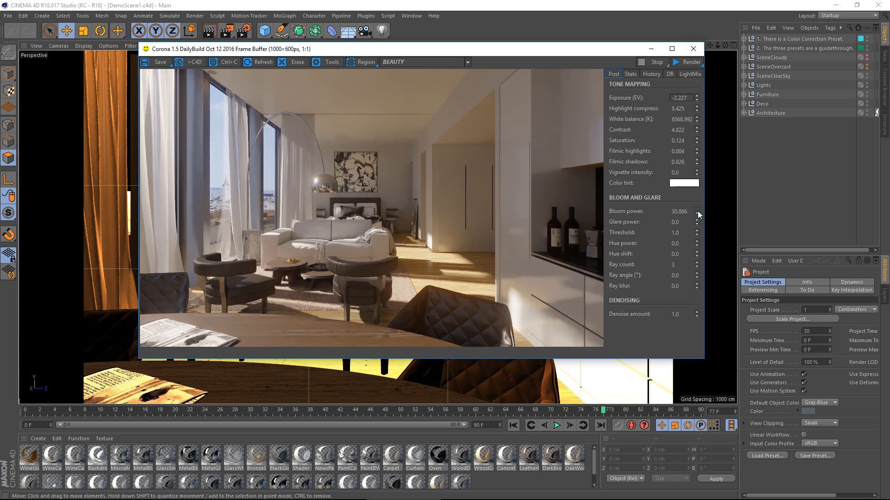
{"action": "left_click_drag", "start_coordinate": [696, 210], "coordinate": [685, 388]}
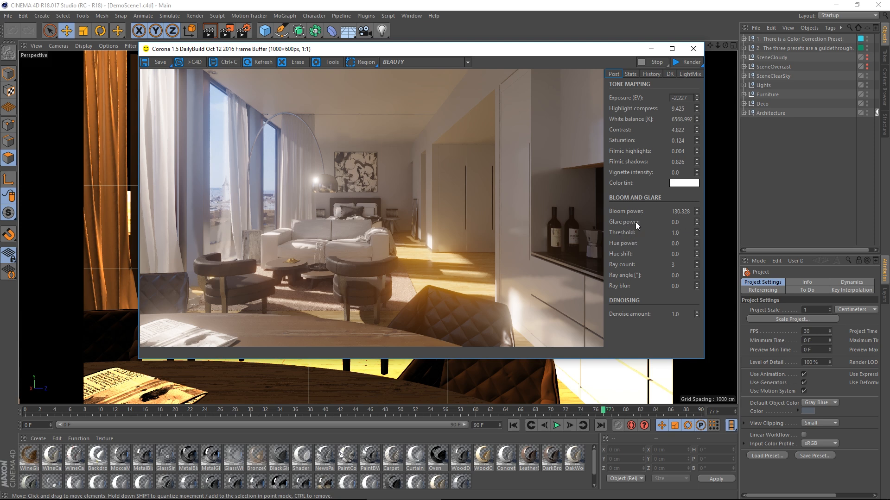
- Set the bloom and glare threshold to about 1.237 and reset the bloom power to 0
{"action": "left_click_drag", "start_coordinate": [696, 230], "coordinate": [689, 37]}
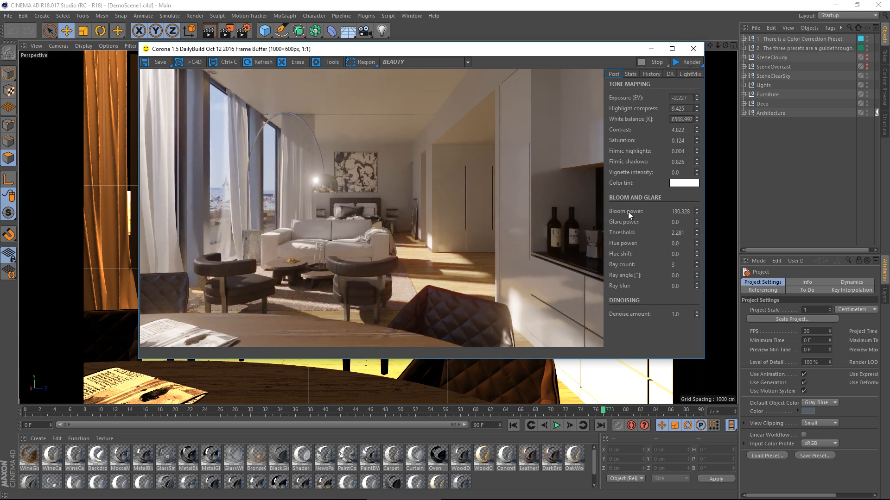
{"action": "left_click_drag", "start_coordinate": [697, 232], "coordinate": [694, 344]}
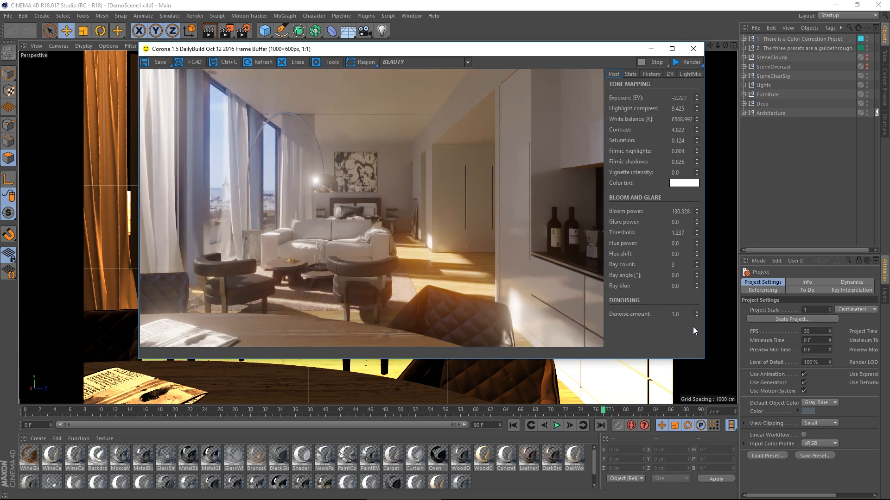
{"action": "double_click", "coordinate": [688, 211]}
{"action": "type", "text": "0"}
{"action": "key", "text": "Return"}
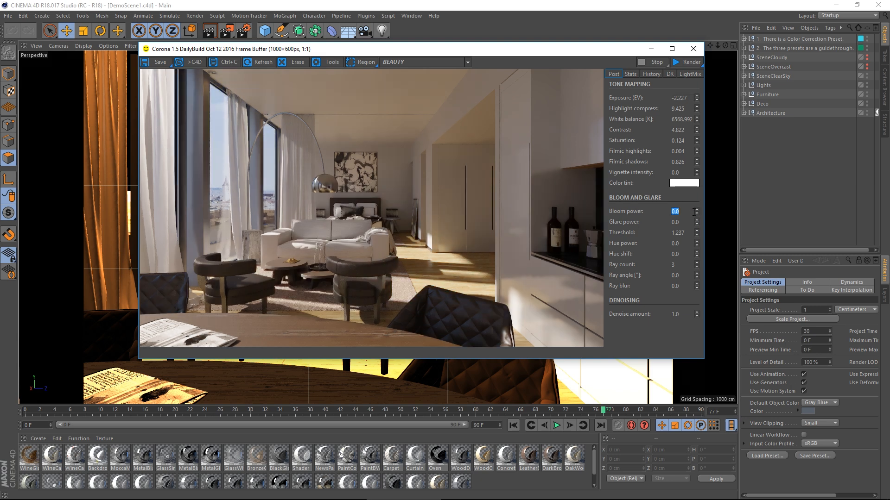
- Set glare power to about 0.806, ray count 4, ray angle about 28.80°, ray blur about 0.166 and bloom power about 41.570
{"action": "left_click_drag", "start_coordinate": [695, 221], "coordinate": [688, 92]}
{"action": "left_click_drag", "start_coordinate": [697, 221], "coordinate": [699, 176]}
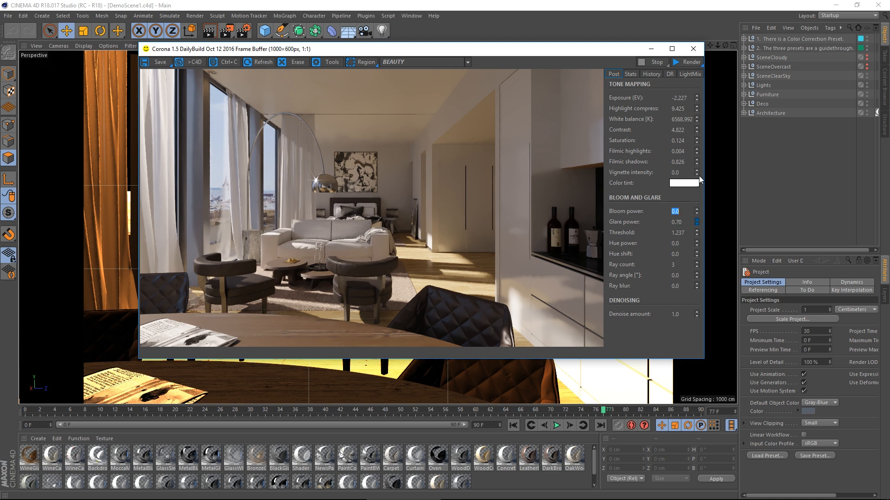
{"action": "left_click", "coordinate": [697, 263]}
{"action": "left_click", "coordinate": [697, 263]}
{"action": "left_click", "coordinate": [697, 267]}
{"action": "left_click_drag", "start_coordinate": [697, 275], "coordinate": [694, 214]}
{"action": "left_click_drag", "start_coordinate": [698, 284], "coordinate": [690, 143]}
{"action": "left_click_drag", "start_coordinate": [696, 211], "coordinate": [658, 9]}
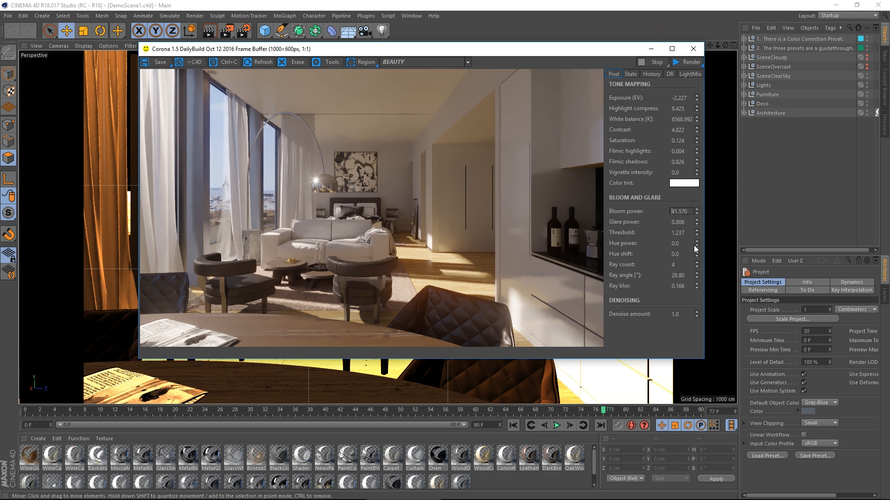
- Set the glare's hue shift to about 0.616 and hue power to about 0.502, checking the lamp highlight up close
{"action": "left_click_drag", "start_coordinate": [695, 243], "coordinate": [689, 382]}
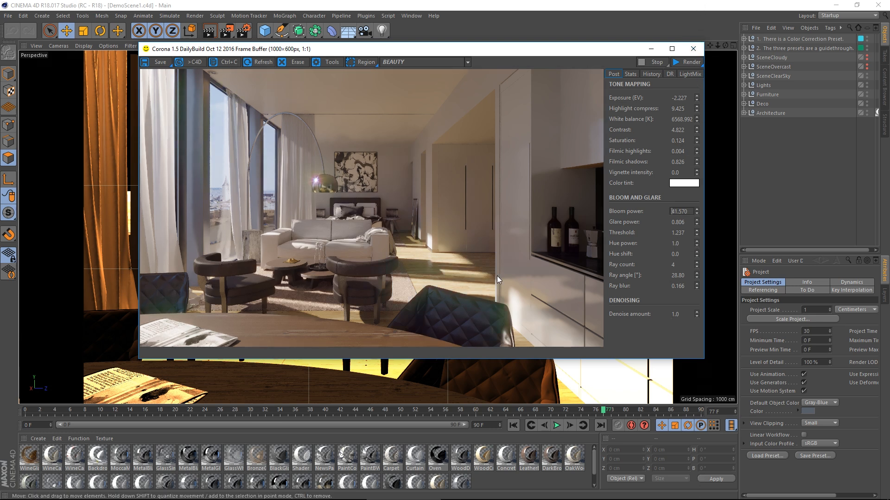
{"action": "scroll", "coordinate": [300, 170], "scroll_direction": "up", "scroll_amount": 1}
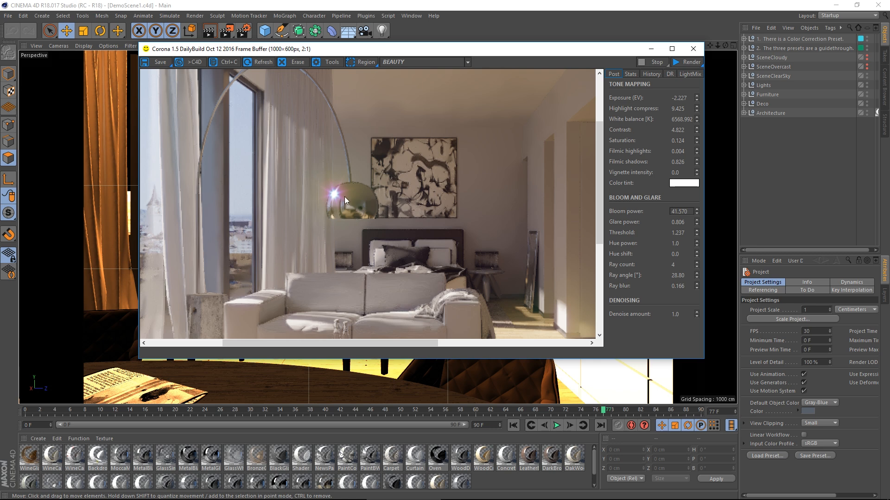
{"action": "left_click_drag", "start_coordinate": [696, 253], "coordinate": [691, 110]}
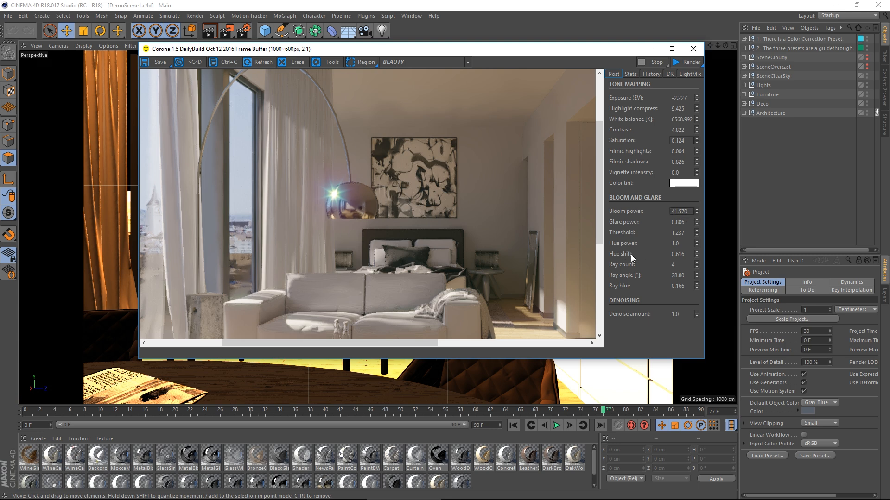
{"action": "left_click_drag", "start_coordinate": [697, 241], "coordinate": [697, 291]}
{"action": "left_click_drag", "start_coordinate": [698, 304], "coordinate": [697, 357]}
{"action": "scroll", "coordinate": [457, 286], "scroll_direction": "down", "scroll_amount": 1}
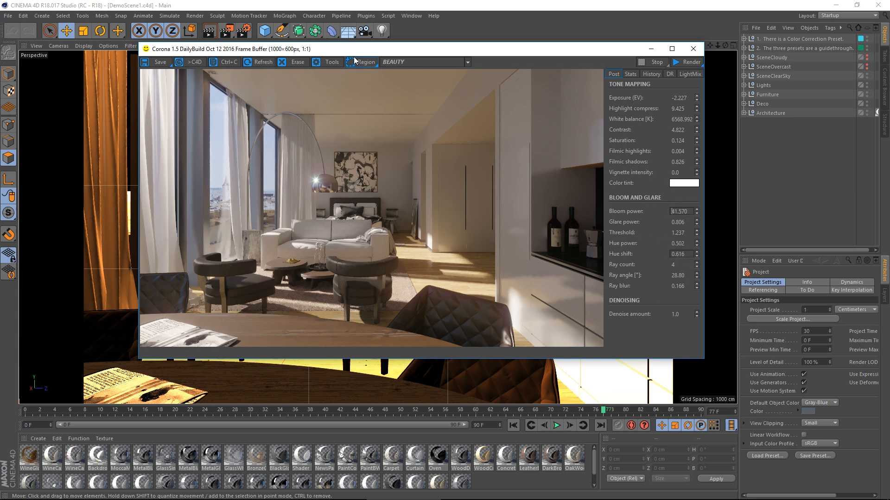
- Open the Picture Viewer and its Corona post-processing settings, and arrange both windows around the frame buffer
{"action": "left_click", "coordinate": [411, 16]}
{"action": "left_click", "coordinate": [448, 181]}
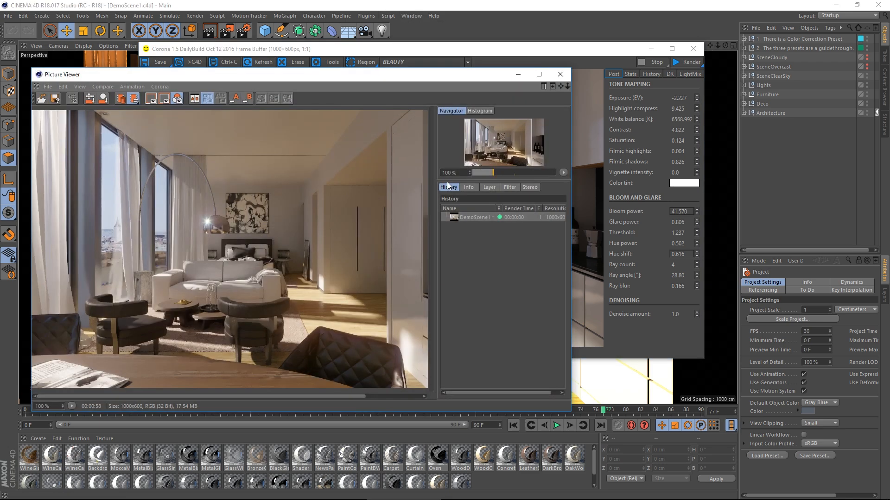
{"action": "left_click_drag", "start_coordinate": [397, 80], "coordinate": [452, 73]}
{"action": "left_click", "coordinate": [227, 85]}
{"action": "left_click", "coordinate": [225, 95]}
{"action": "left_click_drag", "start_coordinate": [518, 79], "coordinate": [450, 69]}
{"action": "left_click_drag", "start_coordinate": [762, 80], "coordinate": [739, 48]}
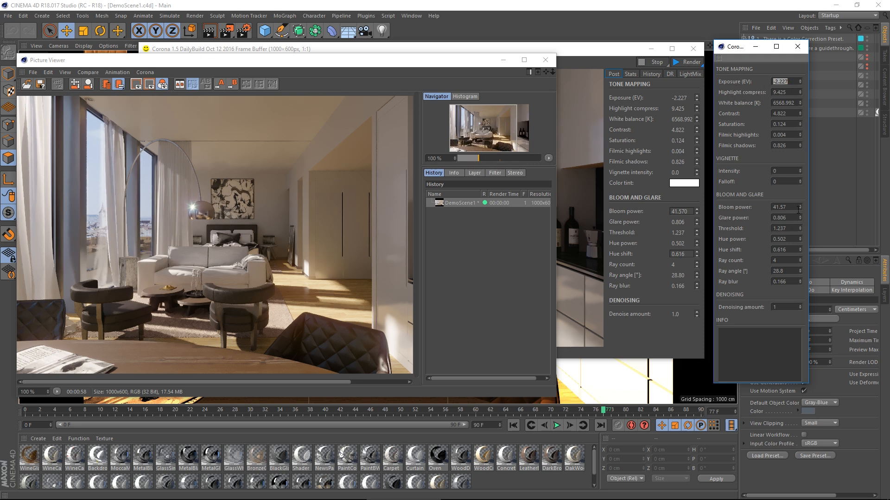
- Lower the bloom power to about 0.07 in the Picture Viewer's Corona settings and check the frame buffer's image
{"action": "left_click_drag", "start_coordinate": [797, 210], "coordinate": [797, 217]}
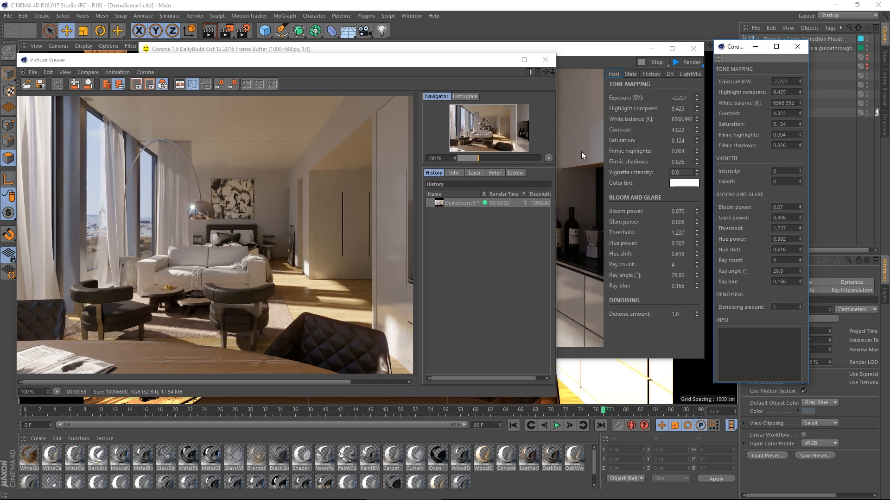
{"action": "left_click", "coordinate": [591, 52]}
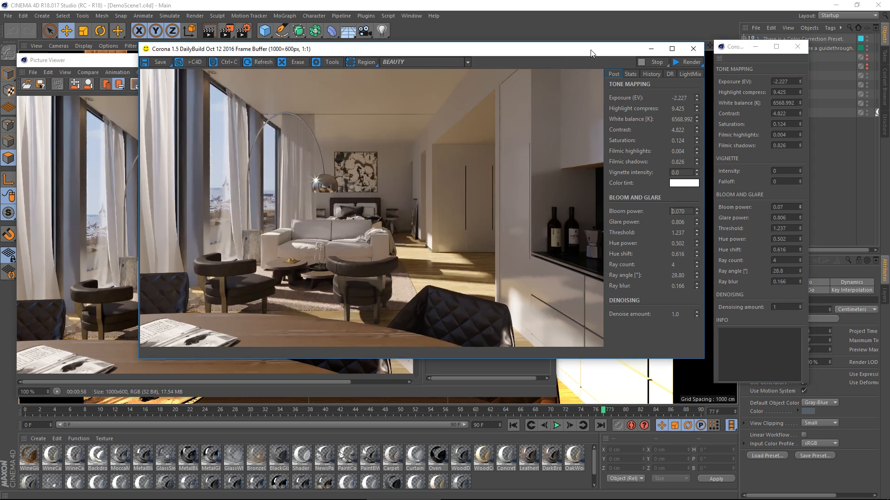
{"action": "left_click", "coordinate": [115, 64]}
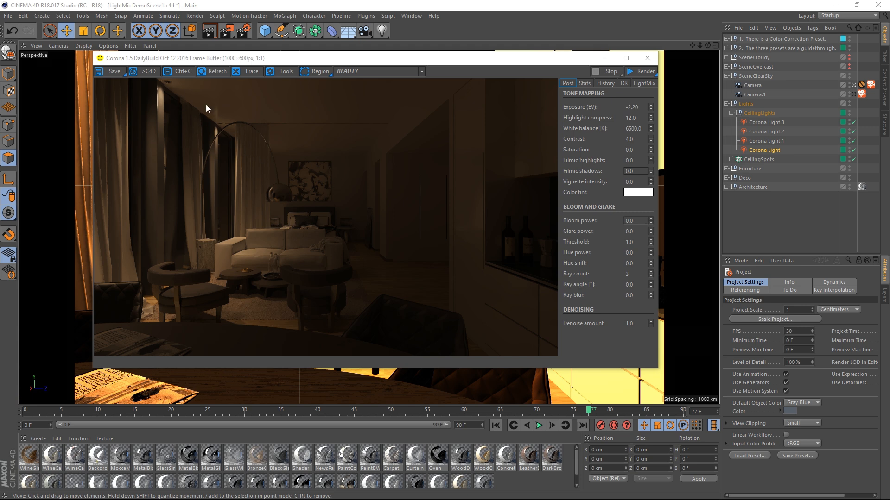
- Open the Corona multi-pass settings and add a LightMix pass to the active passes
{"action": "left_click", "coordinate": [366, 16]}
{"action": "mouse_move", "coordinate": [376, 42]}
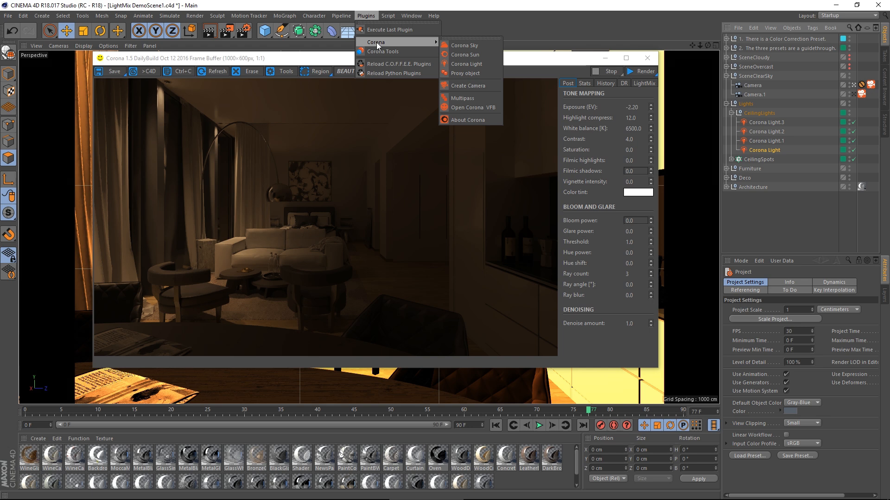
{"action": "left_click", "coordinate": [482, 101]}
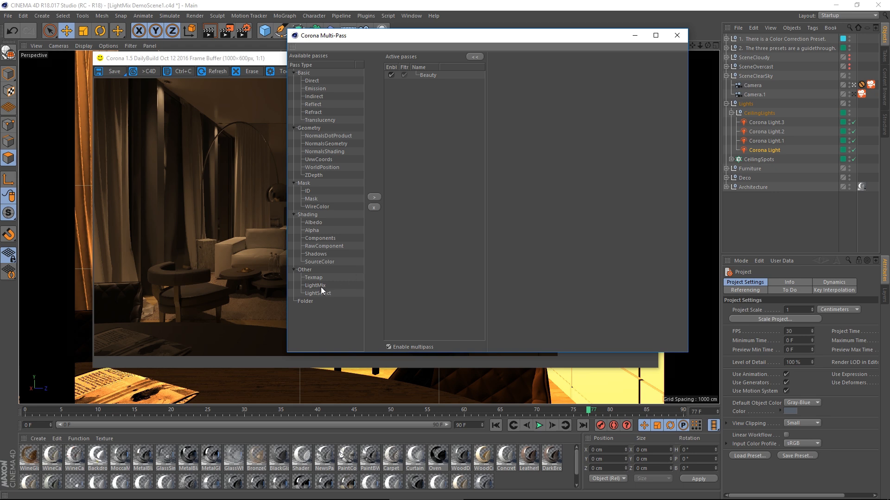
{"action": "left_click", "coordinate": [372, 199]}
{"action": "left_click", "coordinate": [438, 82]}
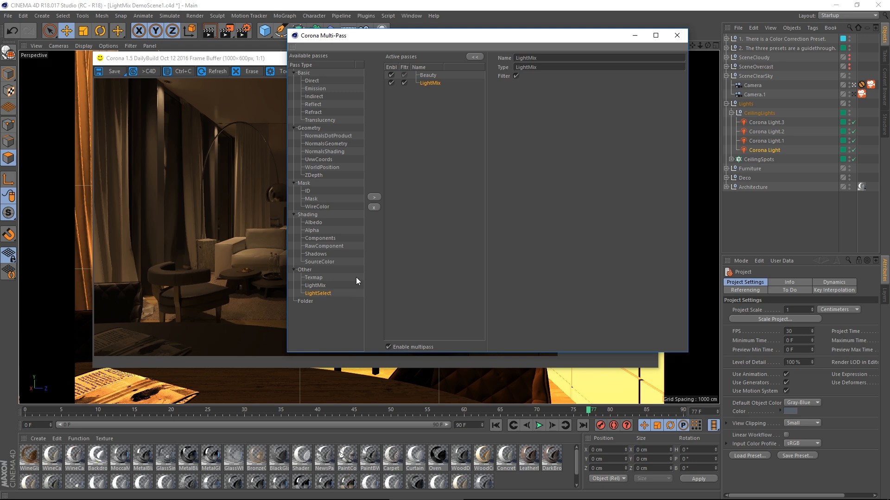
- Add three LightSelect passes to the active passes
{"action": "left_click", "coordinate": [376, 198]}
{"action": "left_click", "coordinate": [375, 198]}
{"action": "left_click", "coordinate": [376, 198]}
- Assign Corona Light.3 to the first LightSelect pass and rename the pass LightSelect3
{"action": "left_click", "coordinate": [433, 90]}
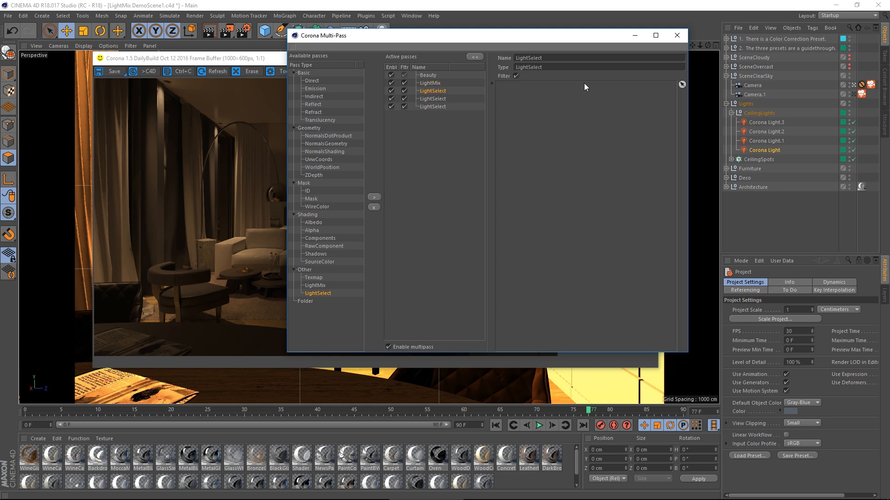
{"action": "left_click", "coordinate": [682, 84]}
{"action": "left_click", "coordinate": [766, 122]}
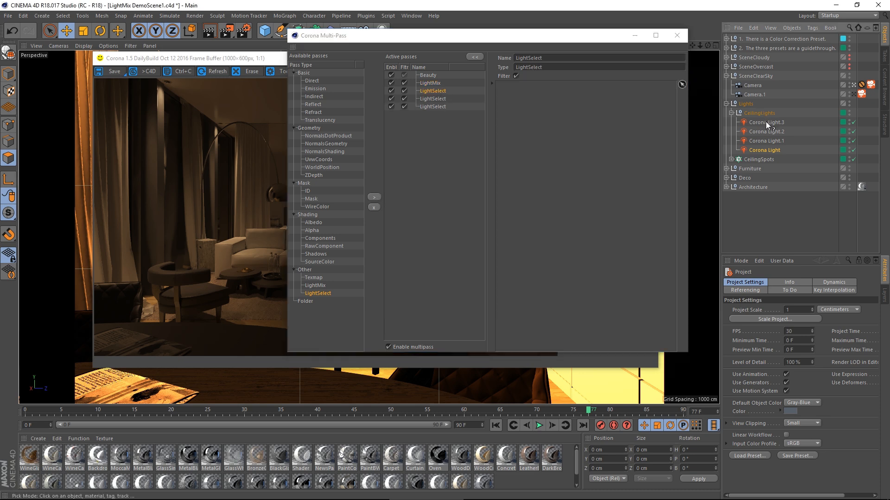
{"action": "left_click", "coordinate": [681, 85]}
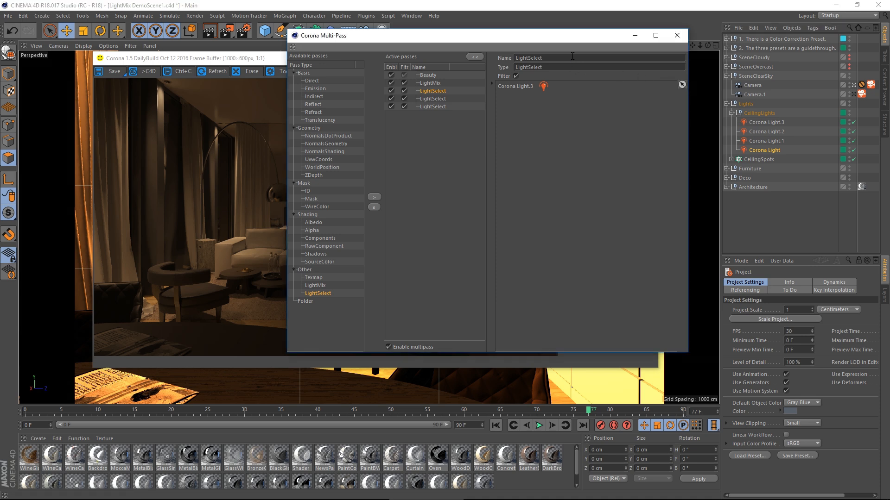
{"action": "left_click", "coordinate": [565, 56]}
{"action": "type", "text": "3"}
- Assign Corona Light.2 to the second LightSelect pass and rename the pass LightSelect2
{"action": "left_click", "coordinate": [442, 100]}
{"action": "left_click", "coordinate": [682, 84]}
{"action": "left_click", "coordinate": [769, 131]}
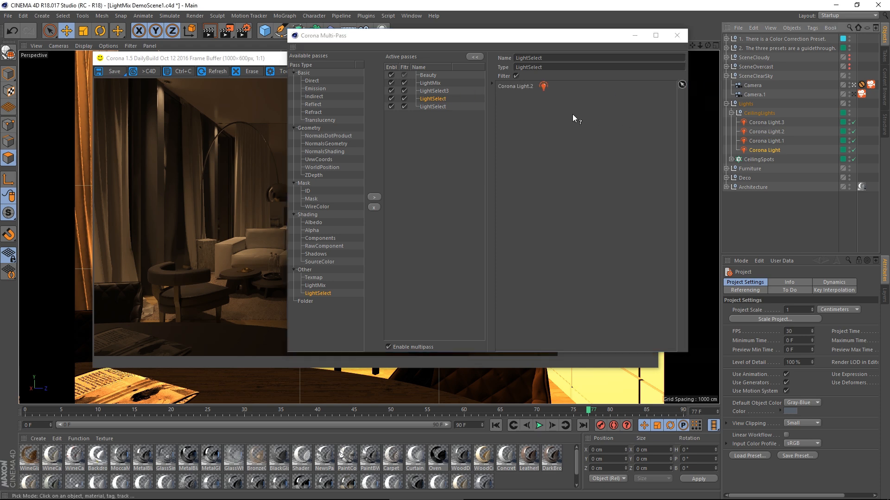
{"action": "left_click", "coordinate": [575, 58]}
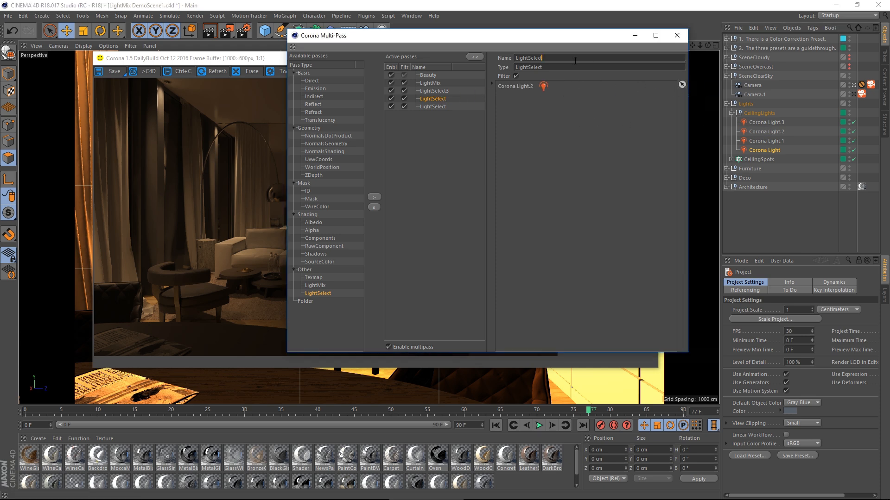
{"action": "type", "text": "2"}
- Assign Corona Light.1 and Corona Light to the last LightSelect pass, rename it LightSelectGroup and close the multi-pass settings
{"action": "left_click", "coordinate": [437, 107]}
{"action": "left_click", "coordinate": [682, 85]}
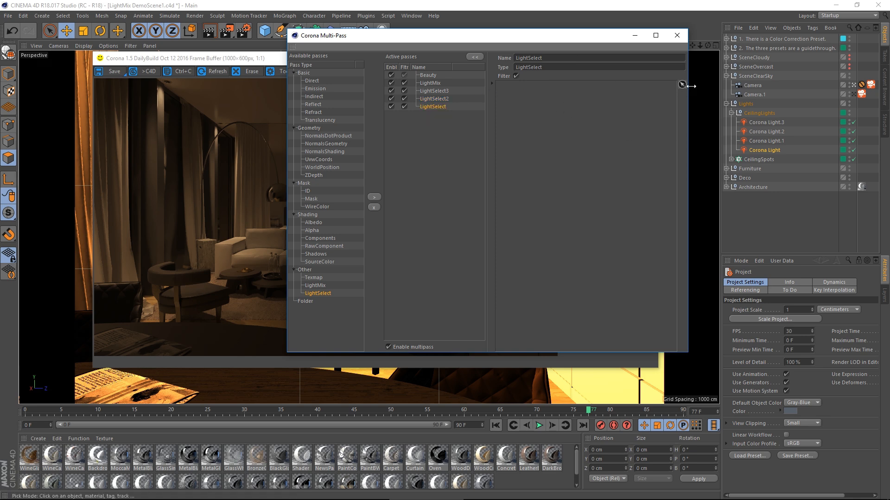
{"action": "left_click", "coordinate": [770, 142]}
{"action": "left_click", "coordinate": [771, 150]}
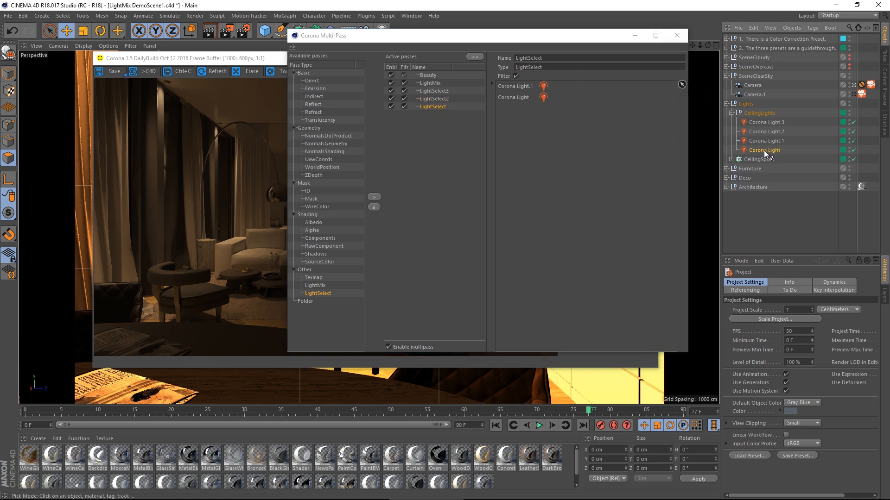
{"action": "left_click", "coordinate": [681, 84]}
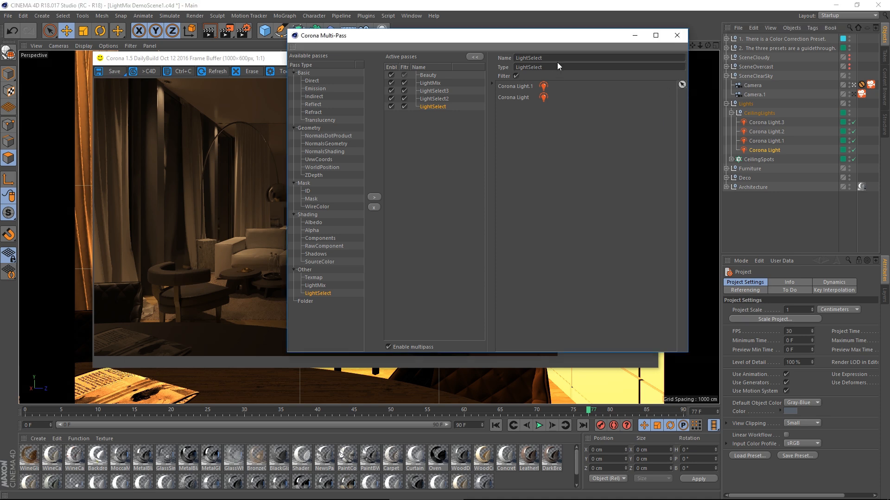
{"action": "type", "text": "oup"}
{"action": "left_click", "coordinate": [676, 35]}
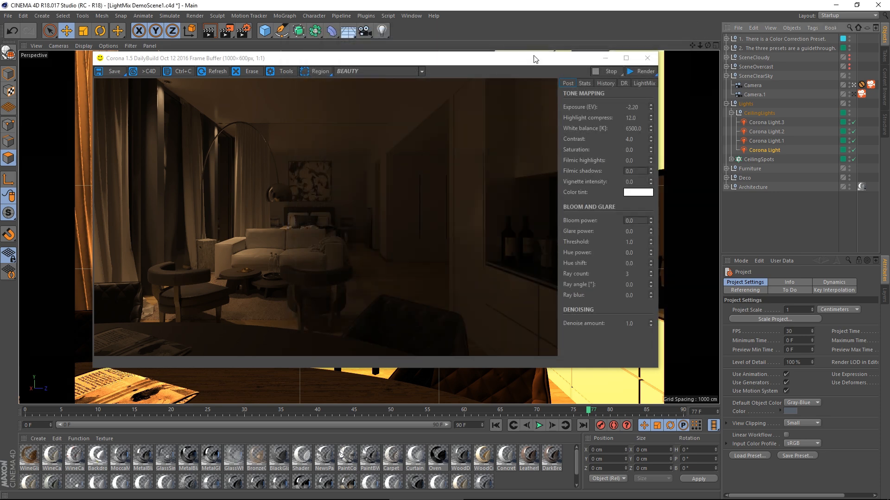
- Start a new render and set the LightSelect3 intensity to about 1.214 in the LightMix controls
{"action": "left_click_drag", "start_coordinate": [533, 60], "coordinate": [573, 50]}
{"action": "left_click", "coordinate": [683, 63]}
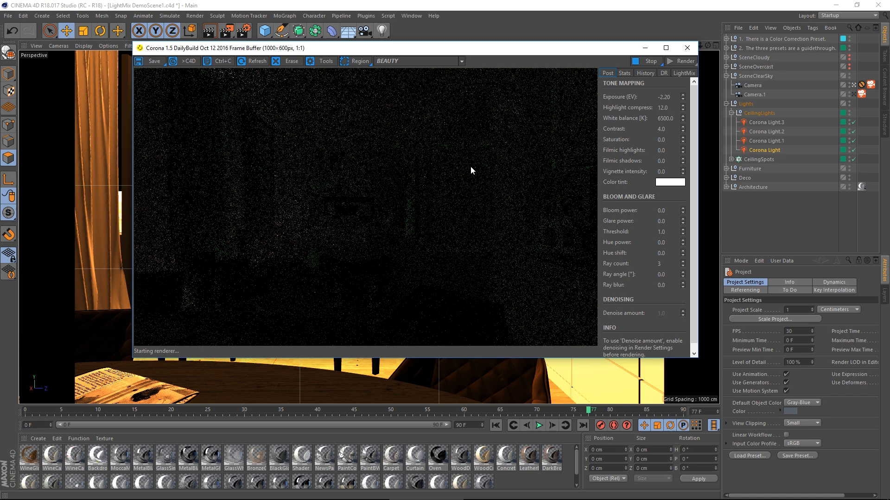
{"action": "left_click", "coordinate": [681, 72]}
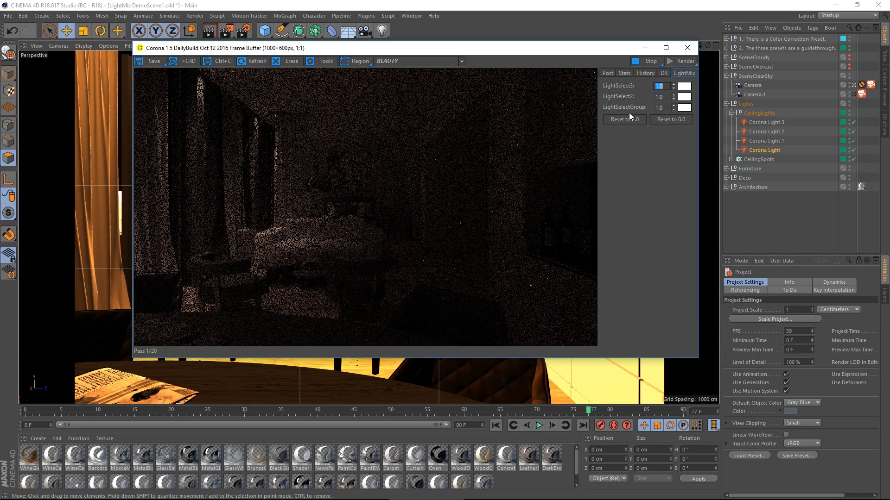
{"action": "left_click", "coordinate": [674, 90]}
{"action": "left_click_drag", "start_coordinate": [662, 392], "coordinate": [662, 498]}
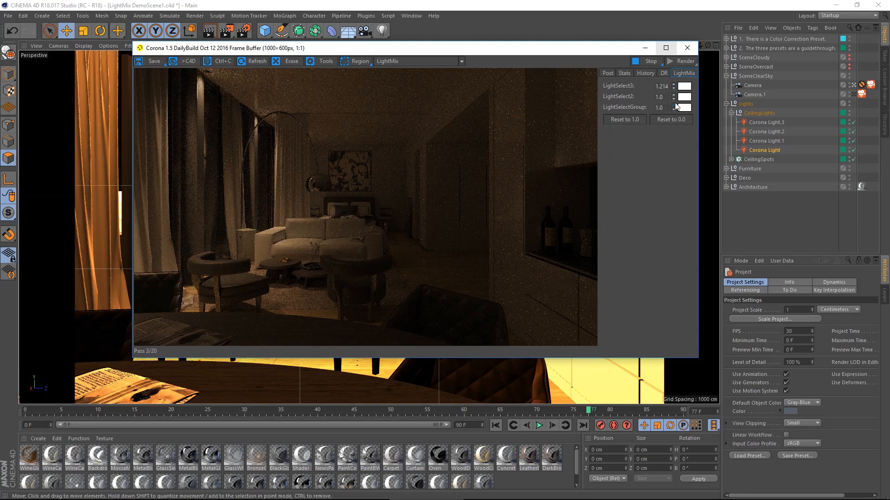
- Set the LightSelectGroup intensity to about 6.966 and tint its light green with hue 94 and saturation 216
{"action": "mouse_move", "coordinate": [673, 110]}
{"action": "left_mouse_down"}
{"action": "mouse_move", "coordinate": [674, 36]}
{"action": "mouse_move", "coordinate": [671, 433]}
{"action": "mouse_move", "coordinate": [662, 53]}
{"action": "mouse_move", "coordinate": [675, 346]}
{"action": "mouse_move", "coordinate": [663, 86]}
{"action": "mouse_move", "coordinate": [667, 95]}
{"action": "left_mouse_up"}
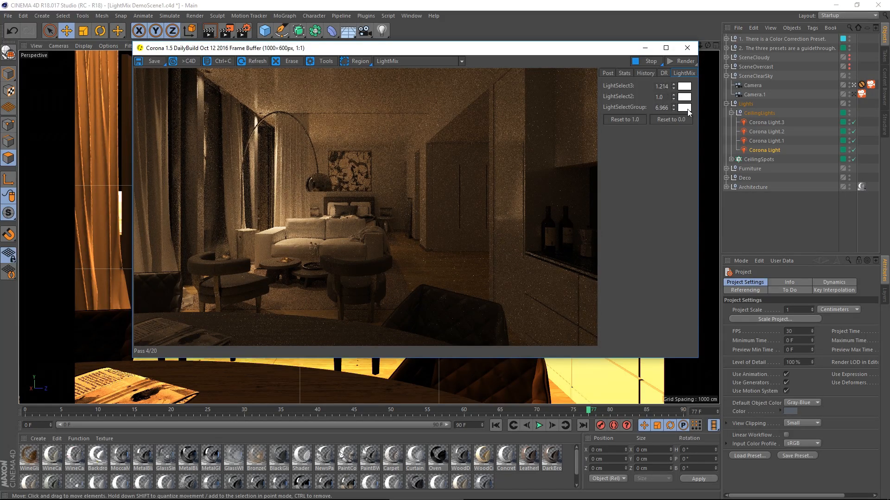
{"action": "left_click", "coordinate": [685, 108]}
{"action": "left_click_drag", "start_coordinate": [523, 315], "coordinate": [558, 299]}
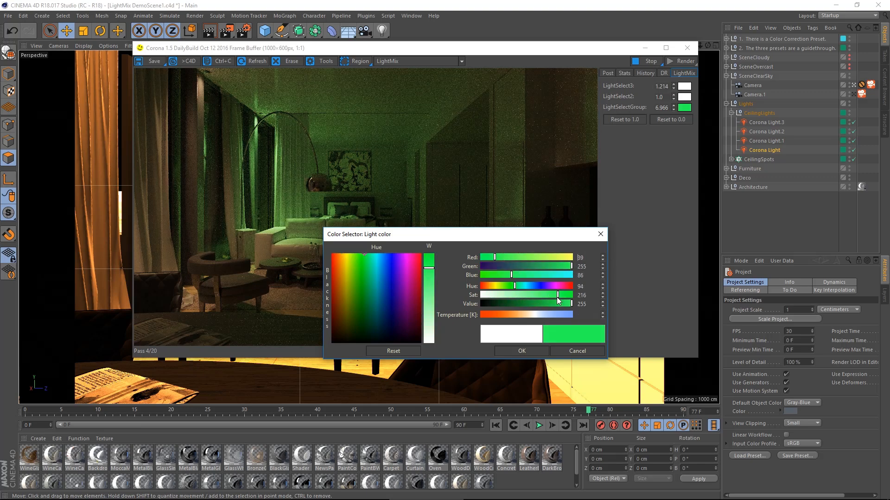
{"action": "left_click", "coordinate": [541, 349]}
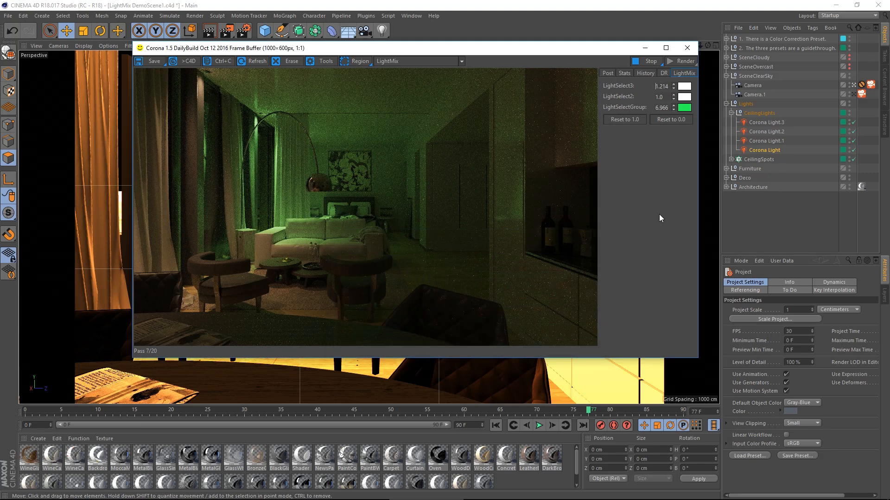
- Tint LightSelect2 magenta by setting its green component to 31, and tint LightSelect3 cyan with hue 128 and saturation 242
{"action": "left_click", "coordinate": [684, 97]}
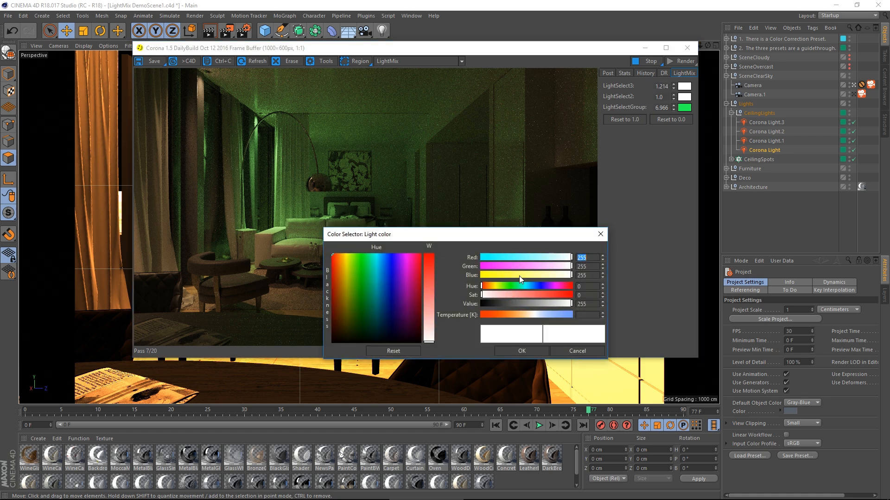
{"action": "left_click_drag", "start_coordinate": [523, 266], "coordinate": [491, 268]}
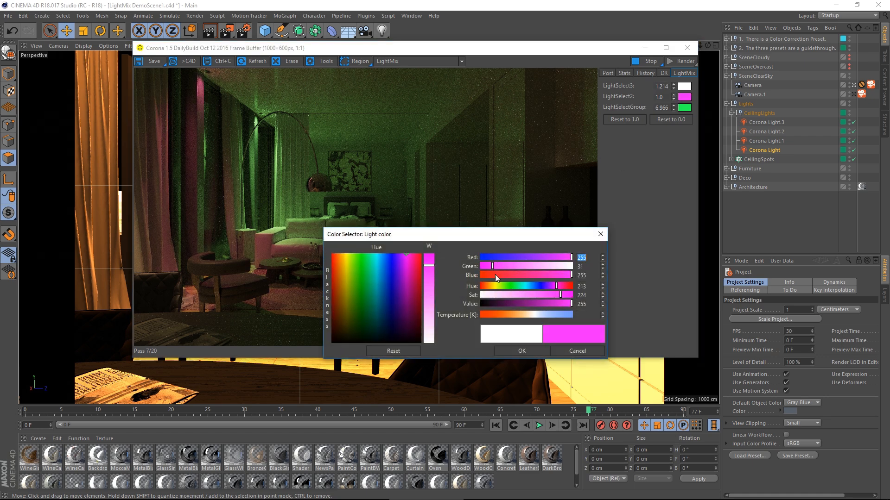
{"action": "left_click", "coordinate": [537, 352]}
{"action": "left_click", "coordinate": [684, 86]}
{"action": "left_click_drag", "start_coordinate": [499, 285], "coordinate": [565, 293]}
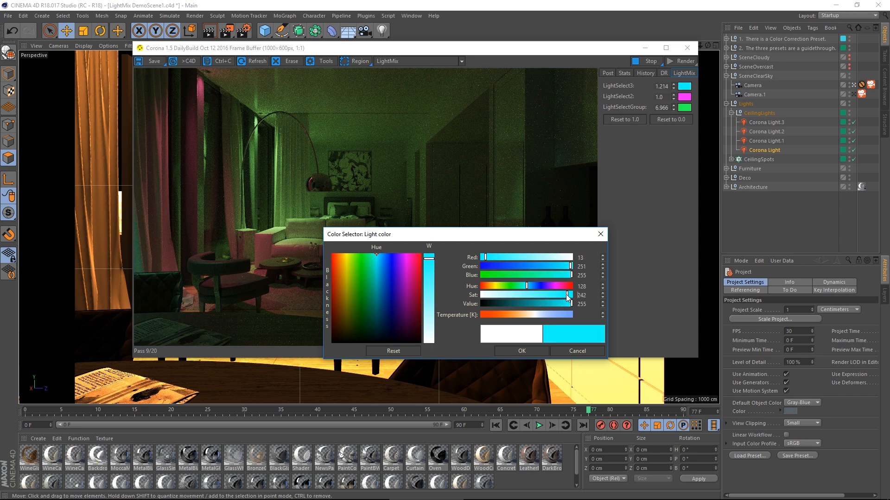
{"action": "left_click", "coordinate": [522, 351]}
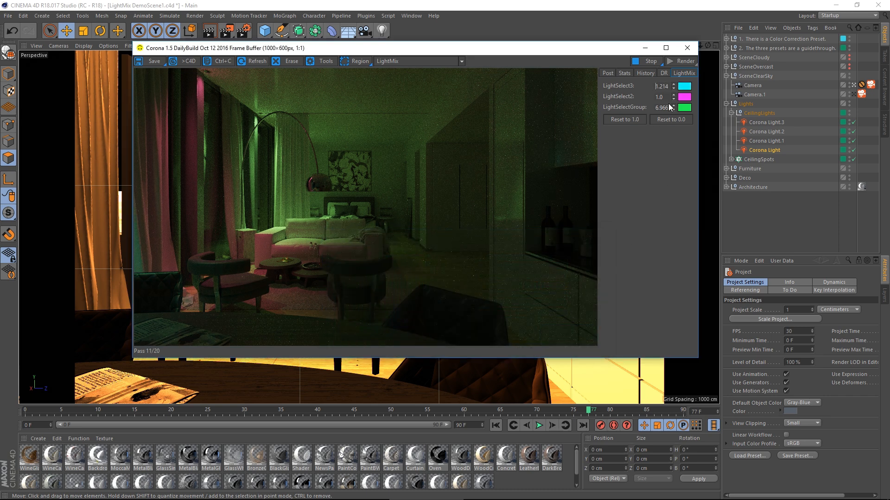
- Set the LightSelect3 intensity to about 3.677 and the LightSelectGroup intensity to about 4.361
{"action": "left_click_drag", "start_coordinate": [674, 85], "coordinate": [678, 20]}
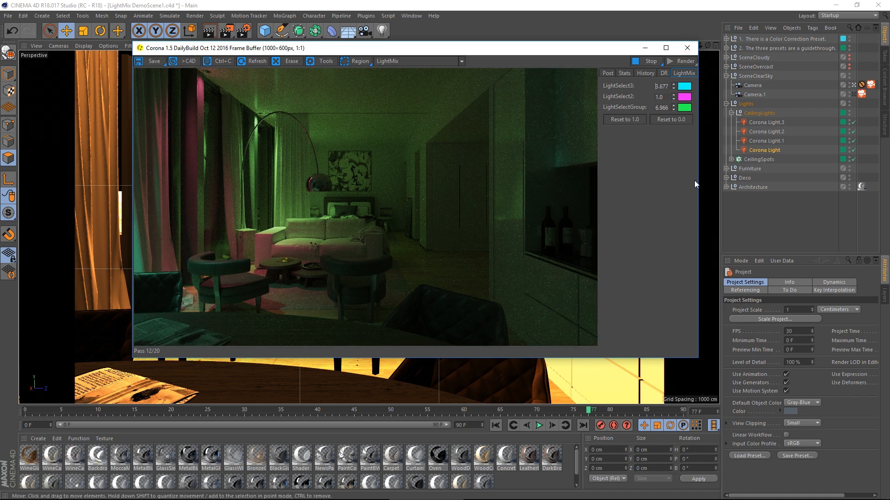
{"action": "left_click_drag", "start_coordinate": [673, 106], "coordinate": [662, 210]}
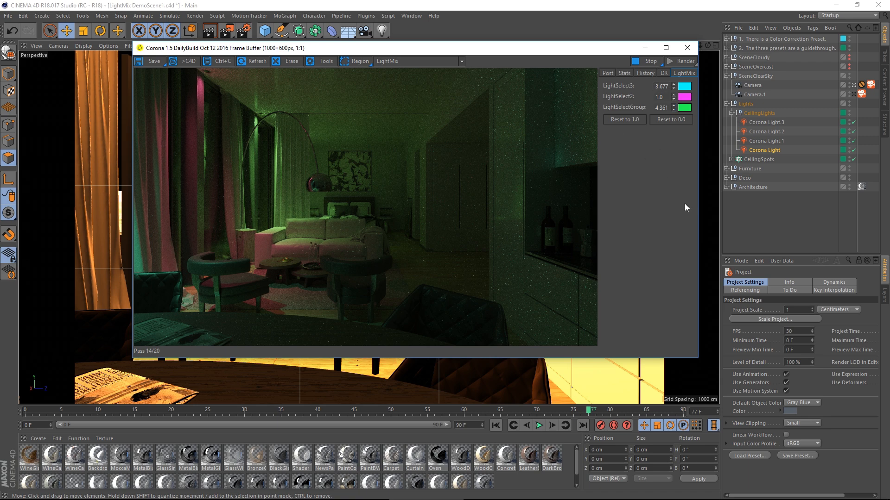
- Reset all LightMix passes to 1.0, and follow with a reset of all intensities to 0.0
{"action": "left_click", "coordinate": [615, 120]}
{"action": "left_click", "coordinate": [466, 203]}
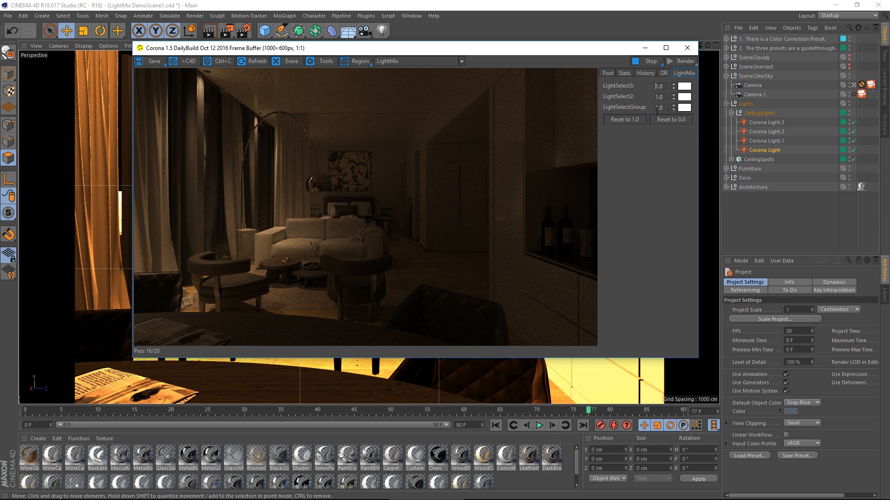
{"action": "left_click", "coordinate": [671, 120]}
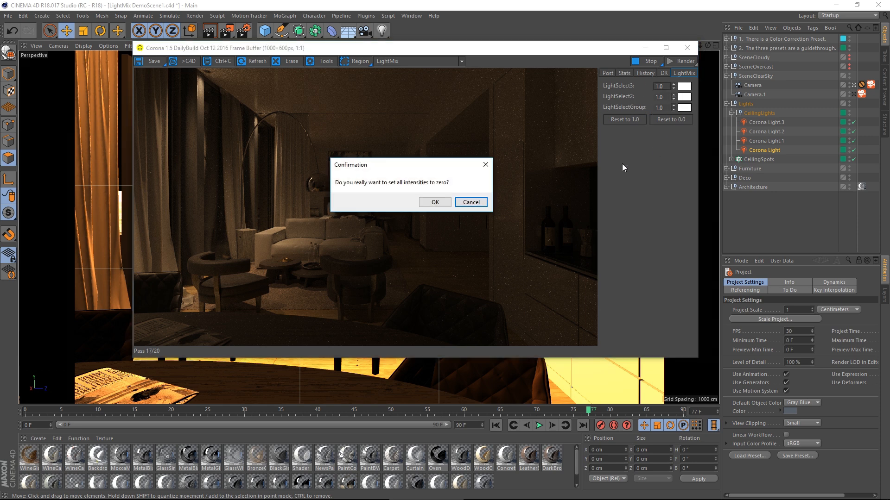
{"action": "left_click", "coordinate": [437, 205]}
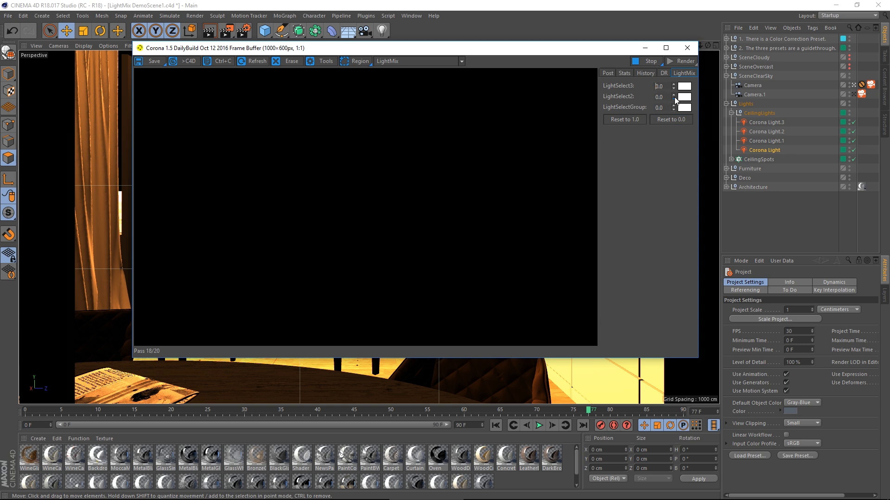
- Raise the LightSelect2 intensity and adjust the LightSelectGroup intensity in the LightMix controls
{"action": "left_click_drag", "start_coordinate": [673, 98], "coordinate": [656, 4]}
{"action": "left_click_drag", "start_coordinate": [674, 108], "coordinate": [679, 325]}
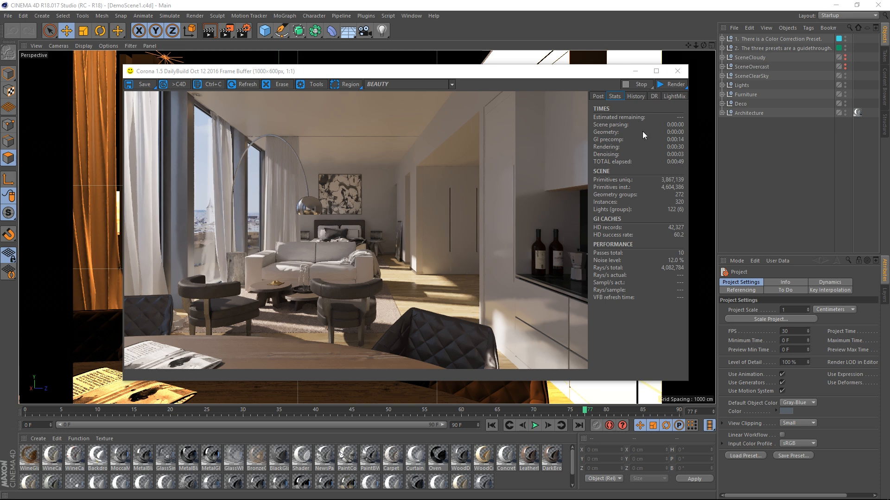
- Delete all snapshots from the render history and store the current frame buffer as a new one
{"action": "left_click", "coordinate": [636, 95]}
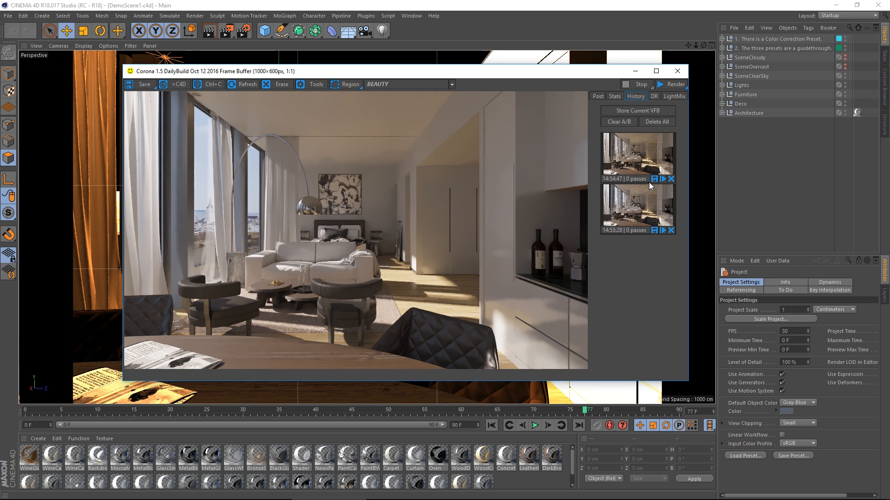
{"action": "left_click", "coordinate": [653, 121]}
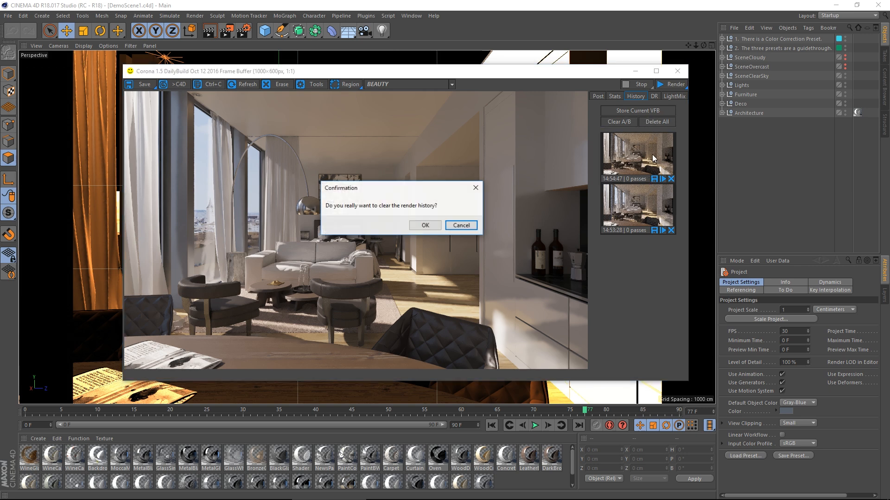
{"action": "left_click", "coordinate": [425, 225]}
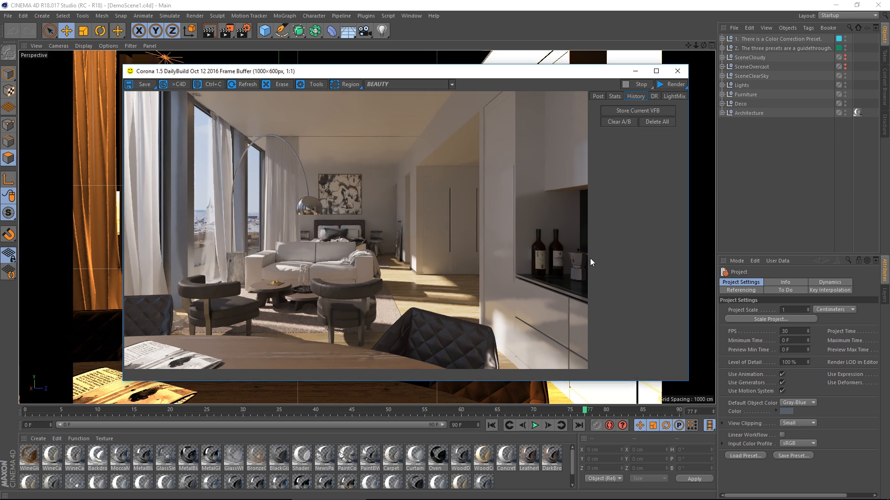
{"action": "left_click", "coordinate": [629, 111]}
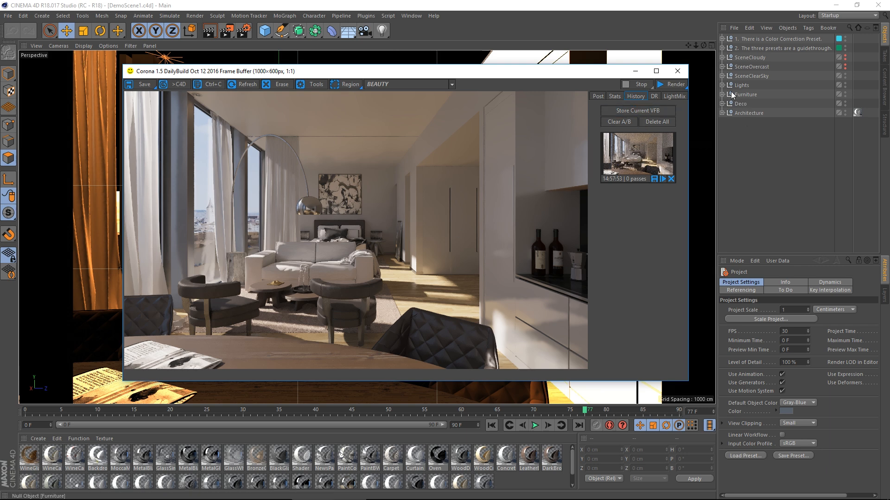
- Set the intensity of the Corona Sun in the SceneClearSky group to 0.4
{"action": "left_click", "coordinate": [722, 75]}
{"action": "left_click", "coordinate": [752, 94]}
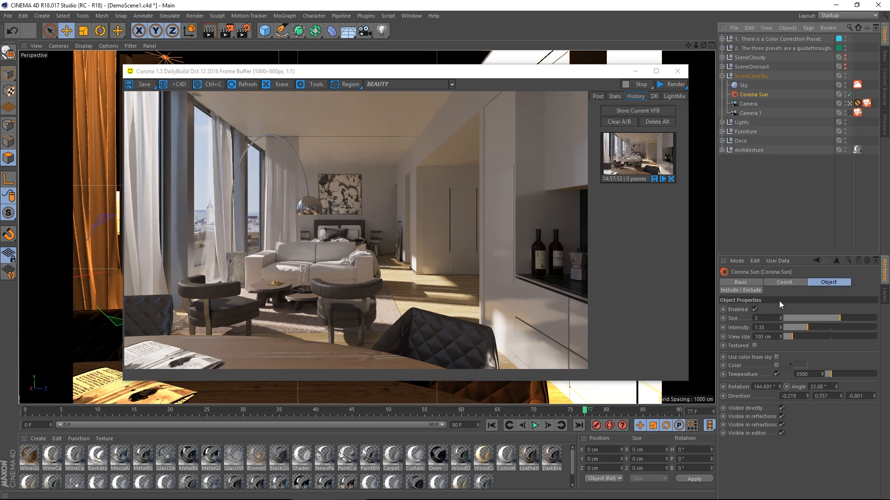
{"action": "left_click", "coordinate": [789, 327]}
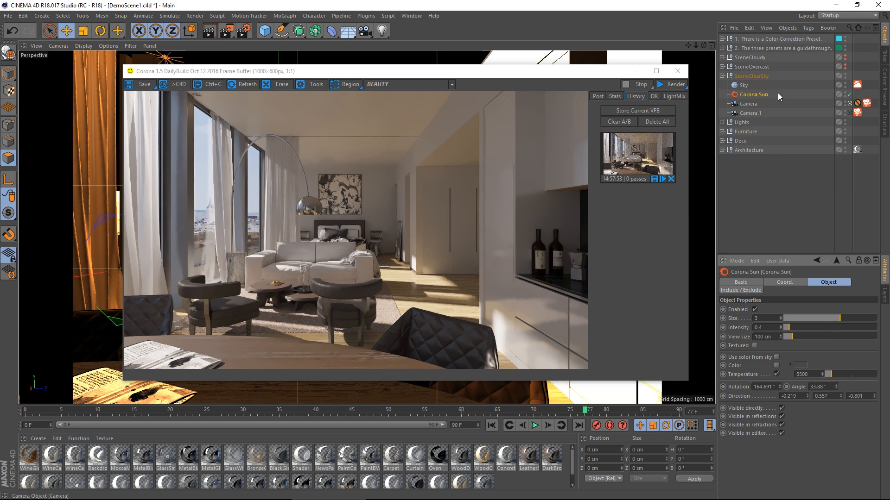
- Set the Sky object's Corona Sky multiplier to 0.1 and start a new render
{"action": "left_click", "coordinate": [744, 86]}
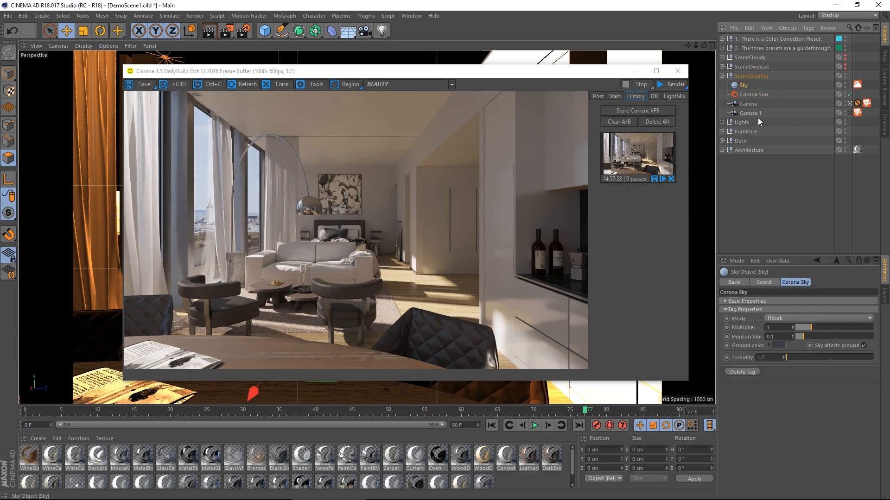
{"action": "left_click", "coordinate": [798, 327]}
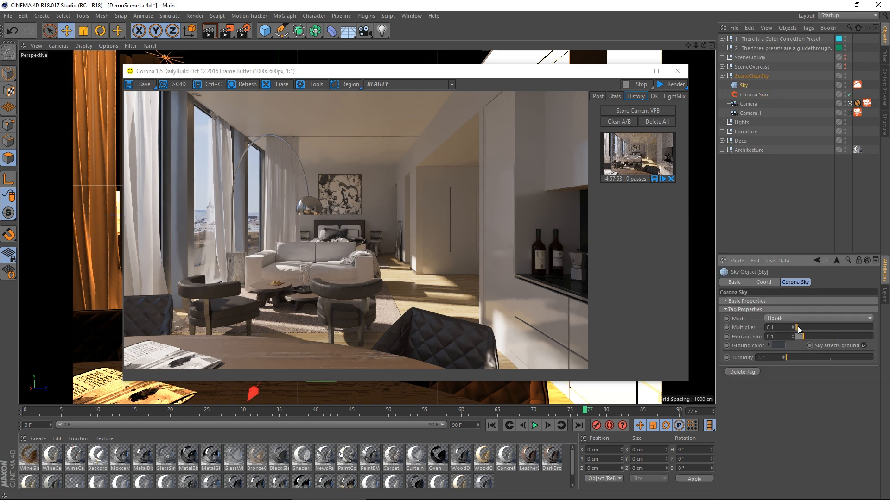
{"action": "left_click", "coordinate": [669, 86]}
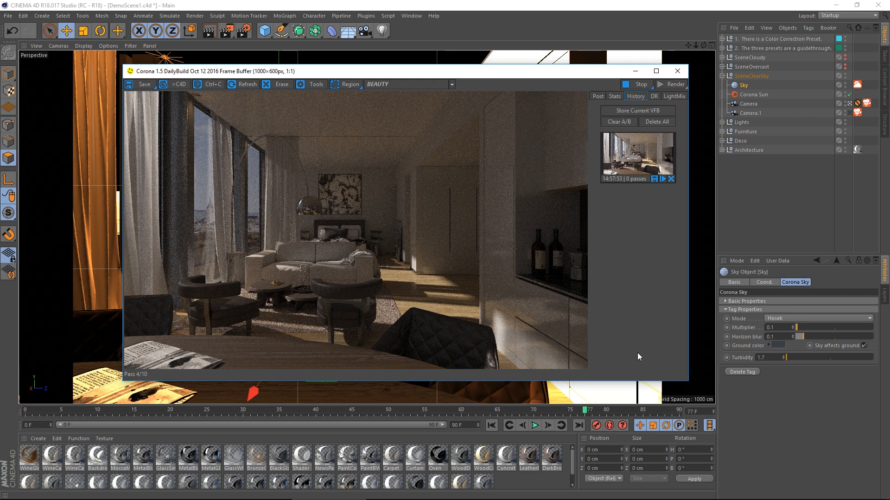
- Store the unfinished render in the history and delete that snapshot again
{"action": "left_click", "coordinate": [638, 111]}
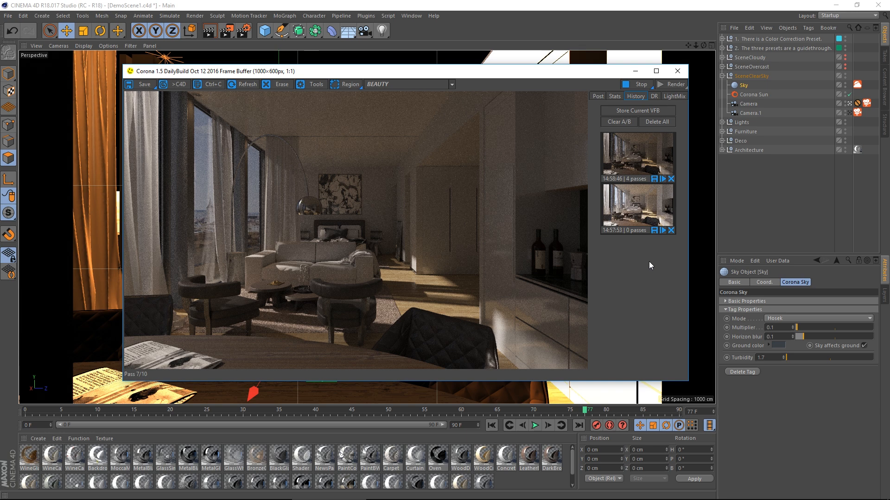
{"action": "left_click", "coordinate": [670, 179]}
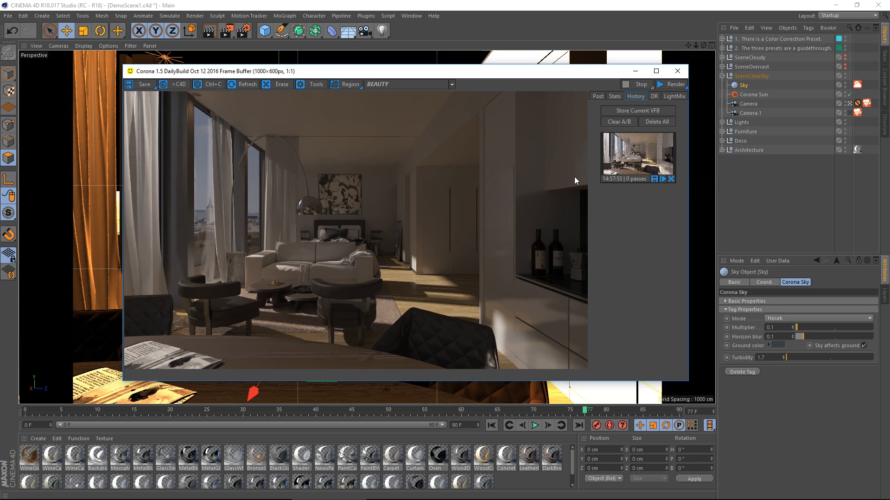
- Store the finished dark render in the history and assign it as A and the older bright snapshot as B
{"action": "left_click", "coordinate": [646, 114]}
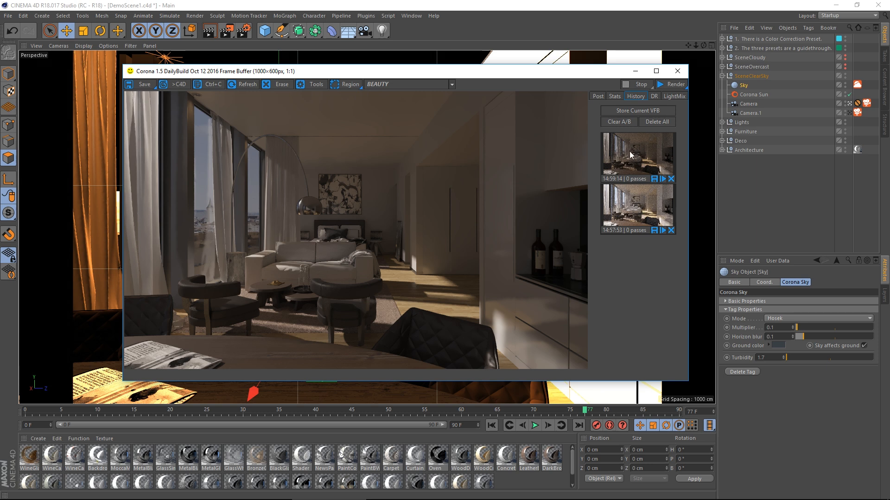
{"action": "left_click", "coordinate": [630, 155]}
{"action": "left_click", "coordinate": [634, 204]}
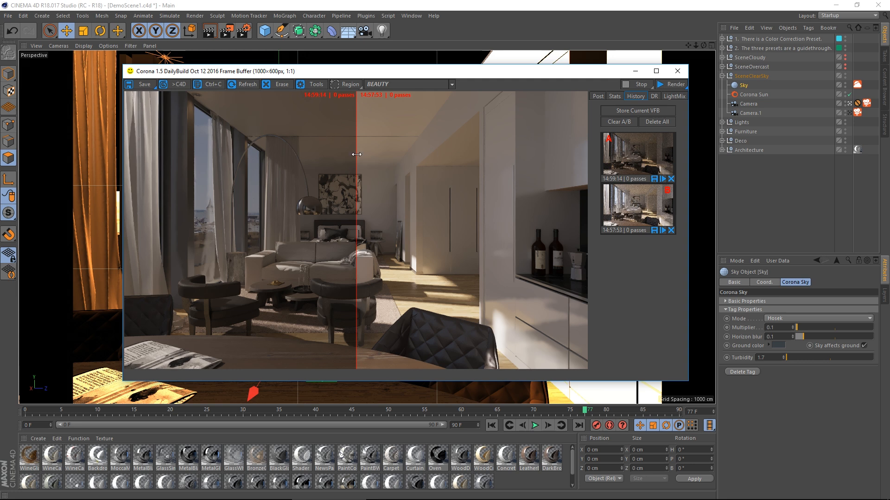
- Compare the dark and bright snapshots by sweeping the A/B divider across the image, and clear the A/B comparison
{"action": "left_click_drag", "start_coordinate": [358, 162], "coordinate": [485, 235]}
{"action": "left_click_drag", "start_coordinate": [482, 197], "coordinate": [339, 208]}
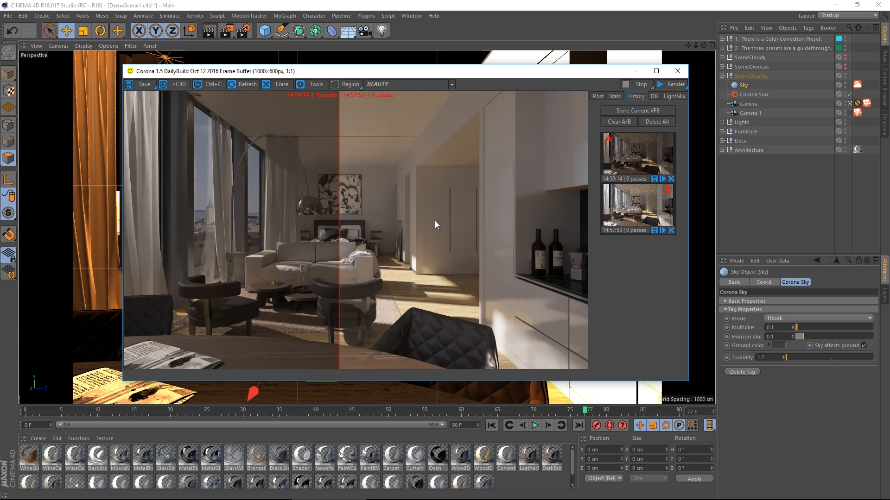
{"action": "left_click_drag", "start_coordinate": [339, 193], "coordinate": [329, 218]}
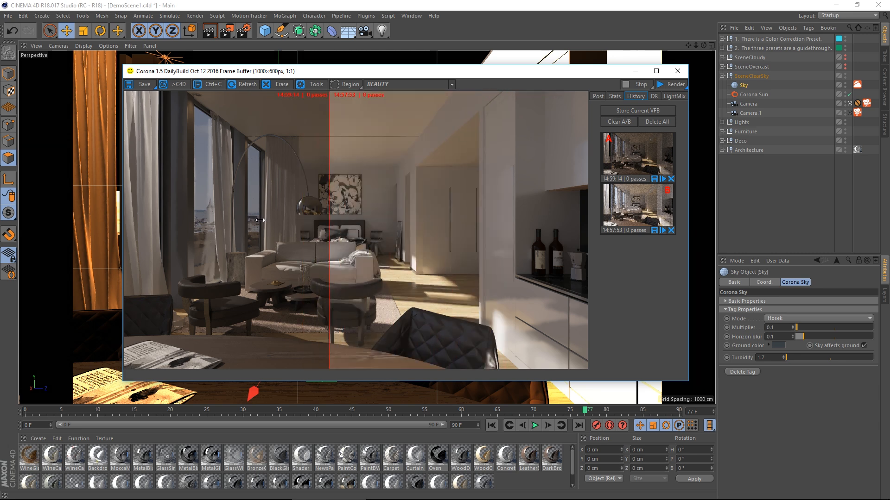
{"action": "left_click_drag", "start_coordinate": [260, 220], "coordinate": [421, 230]}
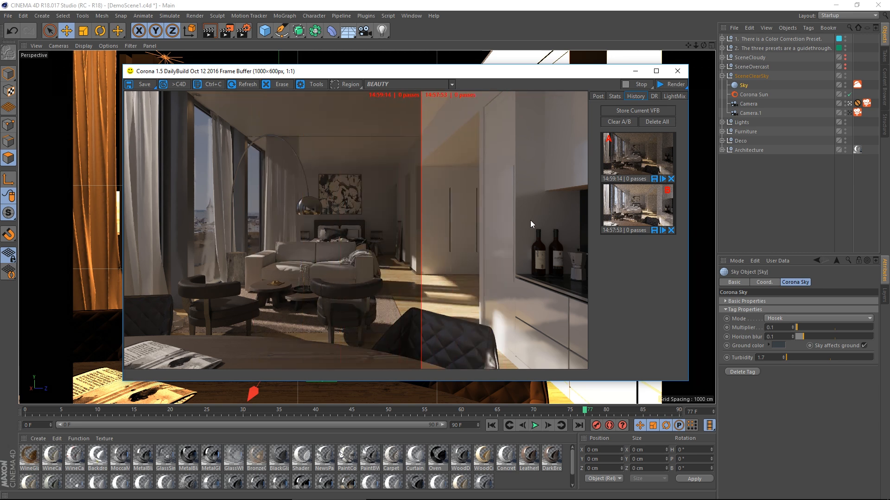
{"action": "left_click", "coordinate": [619, 122]}
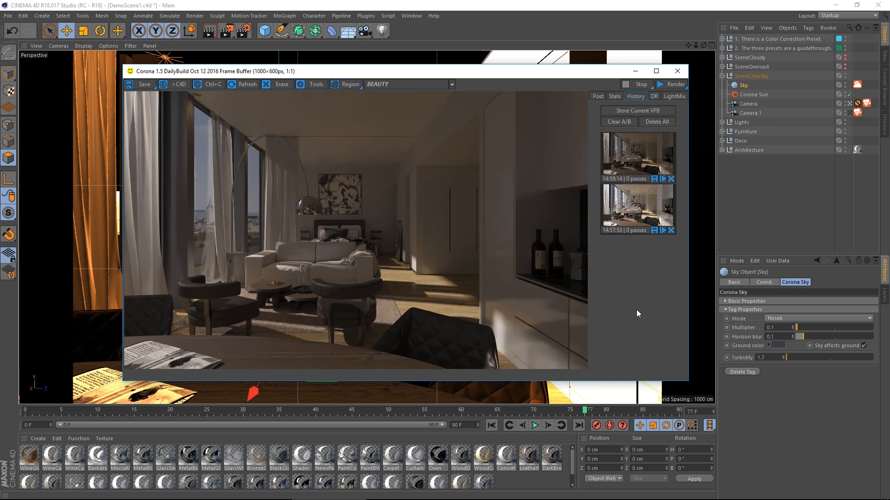
- Store the current frame buffer two more times and delete the entire render history
{"action": "left_click", "coordinate": [647, 110]}
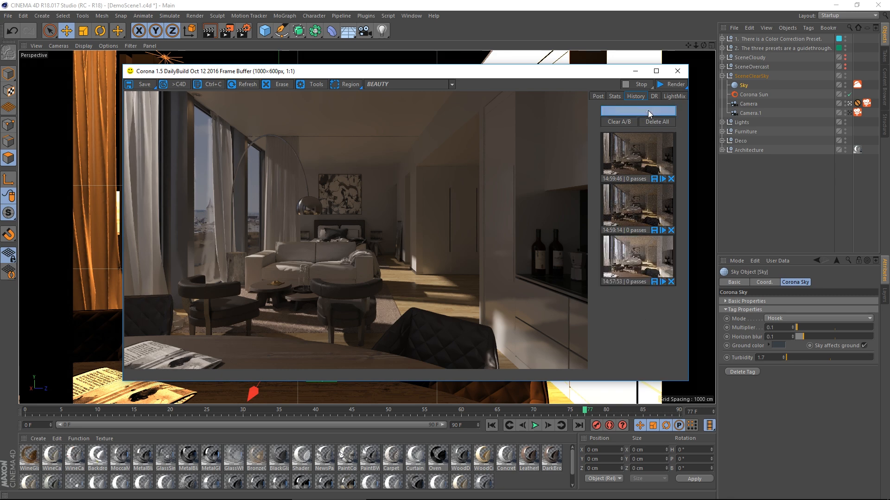
{"action": "left_click", "coordinate": [647, 111]}
{"action": "left_click", "coordinate": [653, 122]}
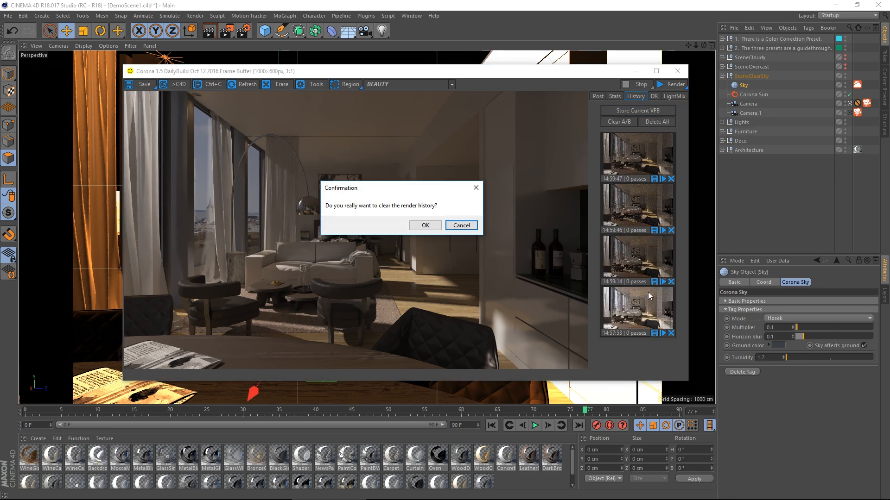
{"action": "left_click", "coordinate": [435, 225]}
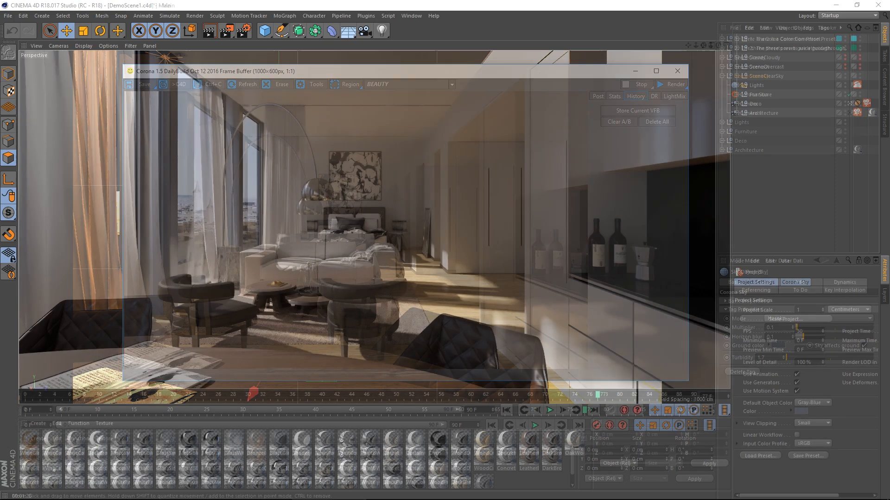